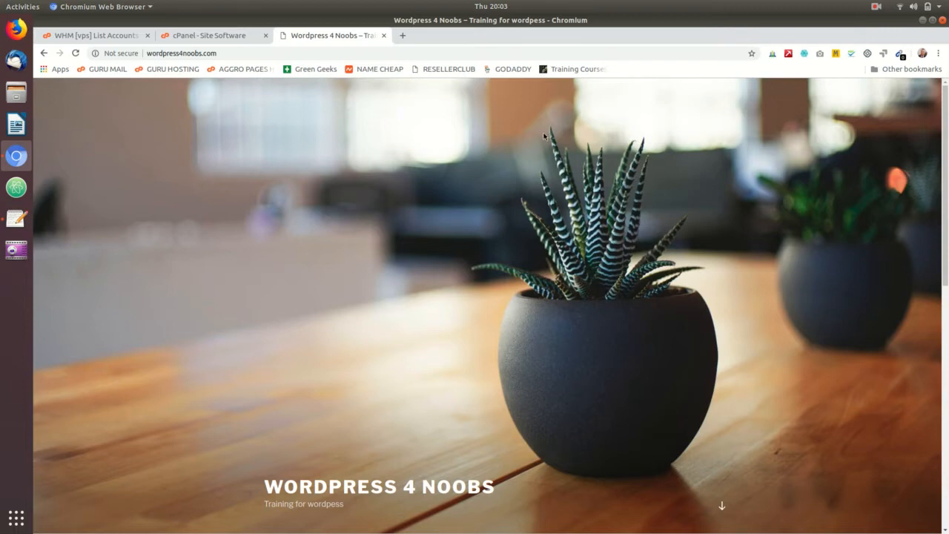
- Go to wordpress4noobs.com/wp-admin and log in to the site's administration area with the prefilled credentials
{"action": "right_click", "coordinate": [506, 146]}
{"action": "left_click", "coordinate": [443, 122]}
{"action": "left_click", "coordinate": [258, 53]}
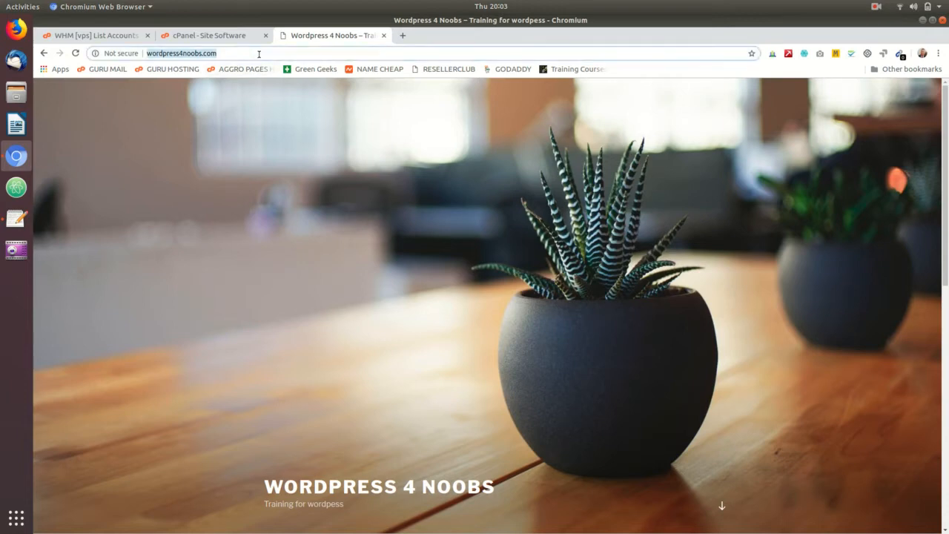
{"action": "left_click", "coordinate": [258, 54]}
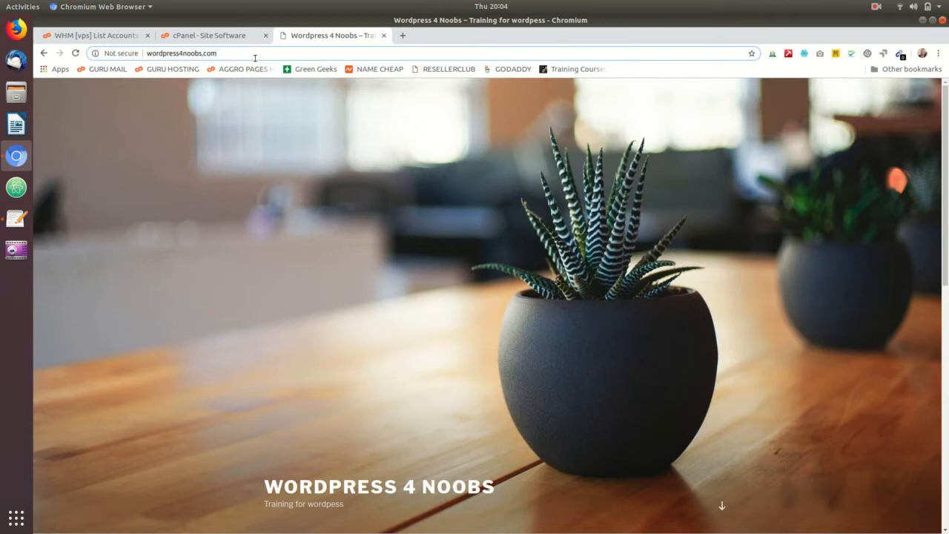
{"action": "type", "text": "/"}
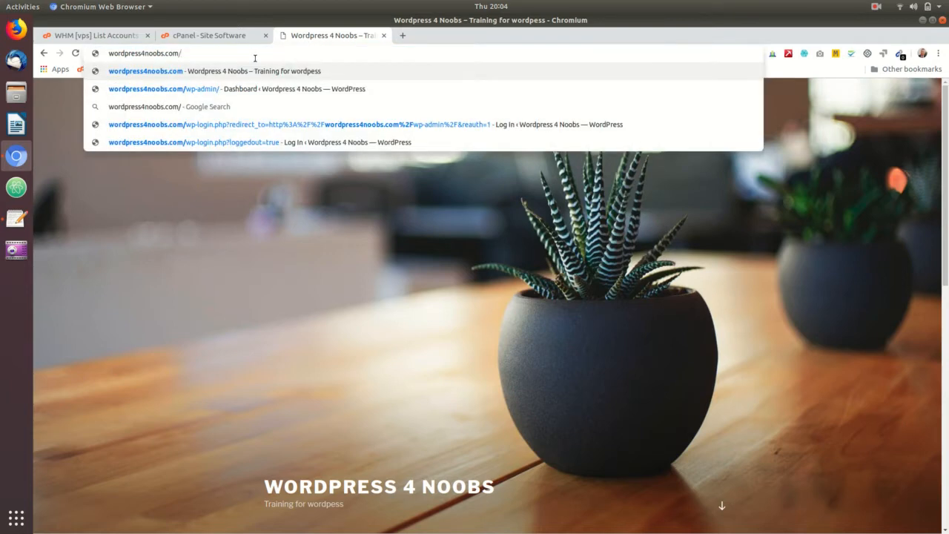
{"action": "type", "text": "wp"}
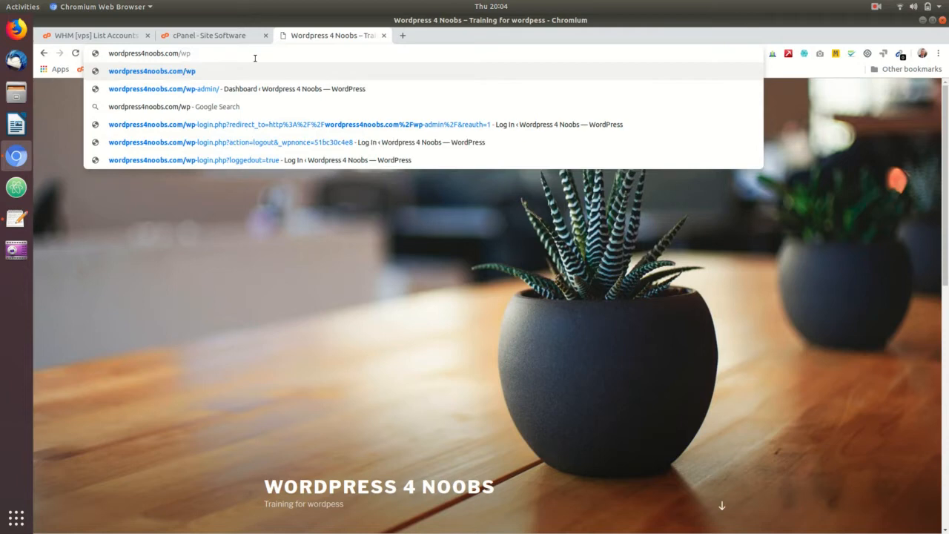
{"action": "type", "text": "-admin/"}
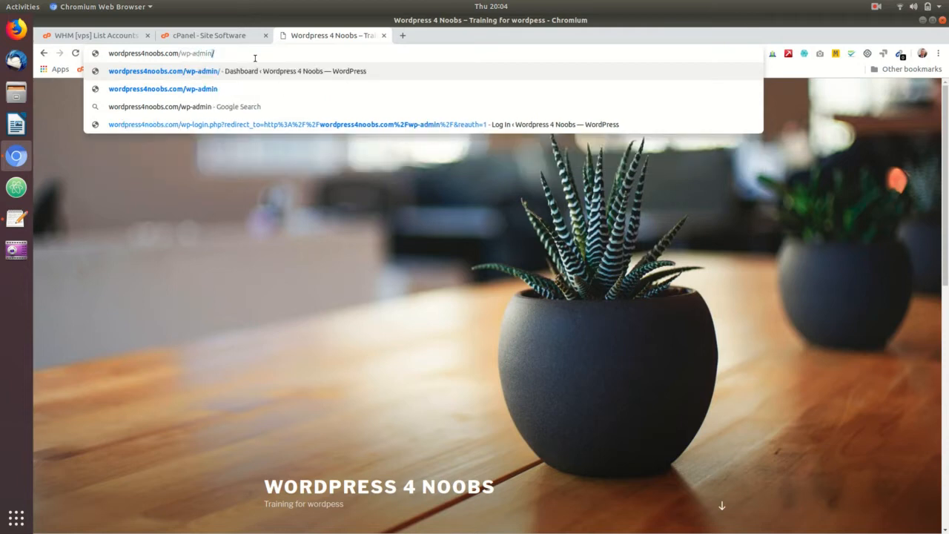
{"action": "key", "text": "Return"}
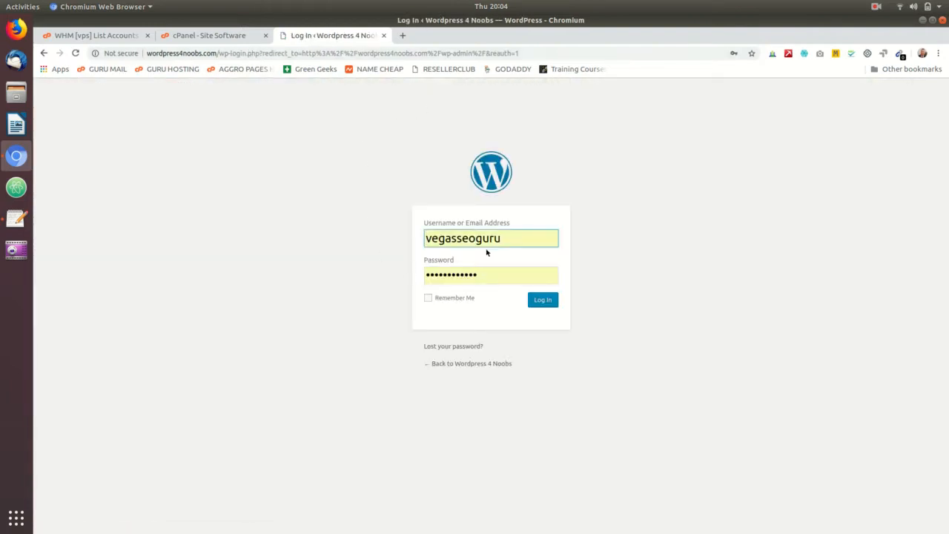
{"action": "left_click", "coordinate": [544, 300]}
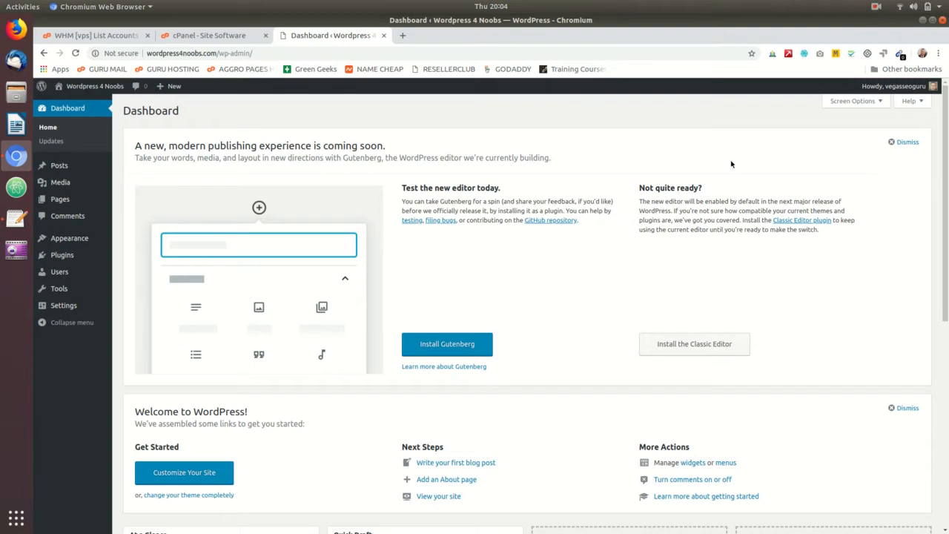
{"action": "left_click", "coordinate": [875, 9]}
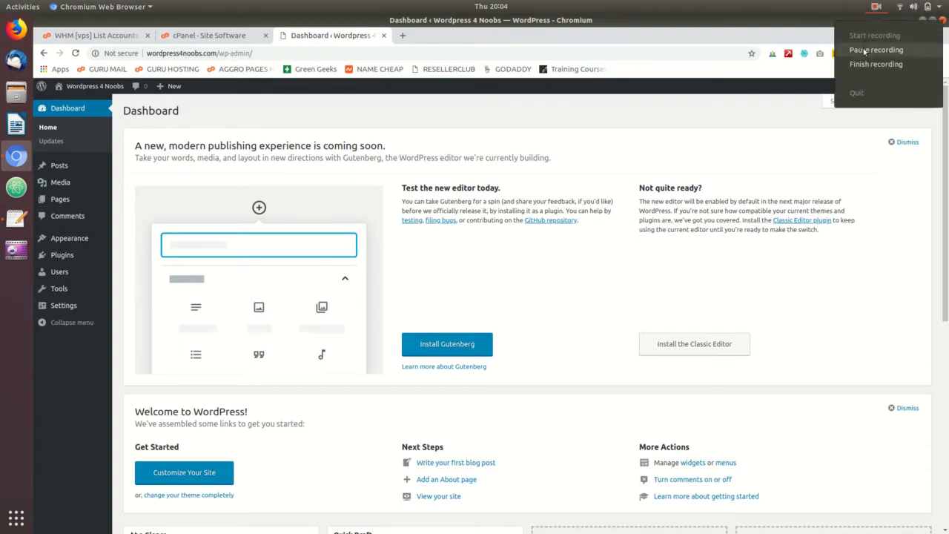
{"action": "left_click", "coordinate": [870, 51]}
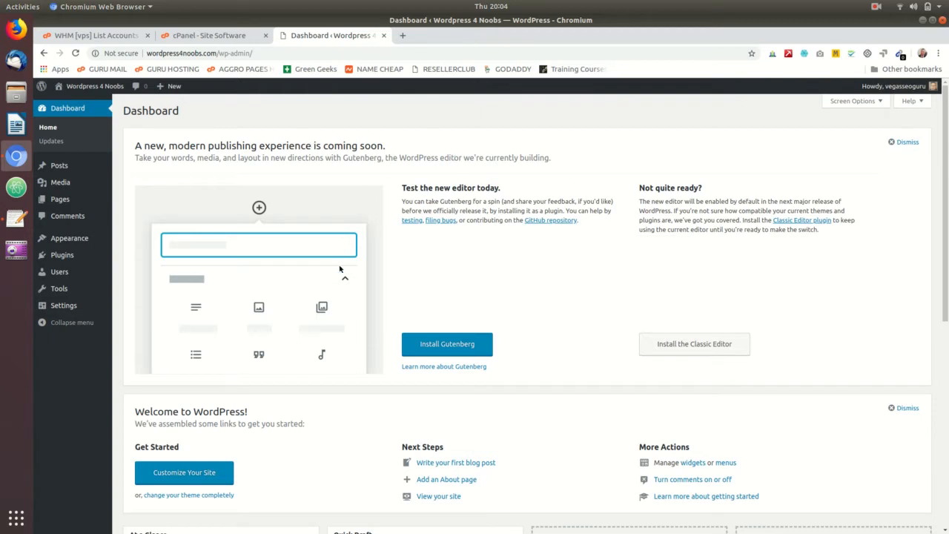
- Dismiss the new publishing experience notice and the Welcome to WordPress panel on the dashboard
{"action": "scroll", "coordinate": [636, 237], "scroll_direction": "down", "scroll_amount": 4}
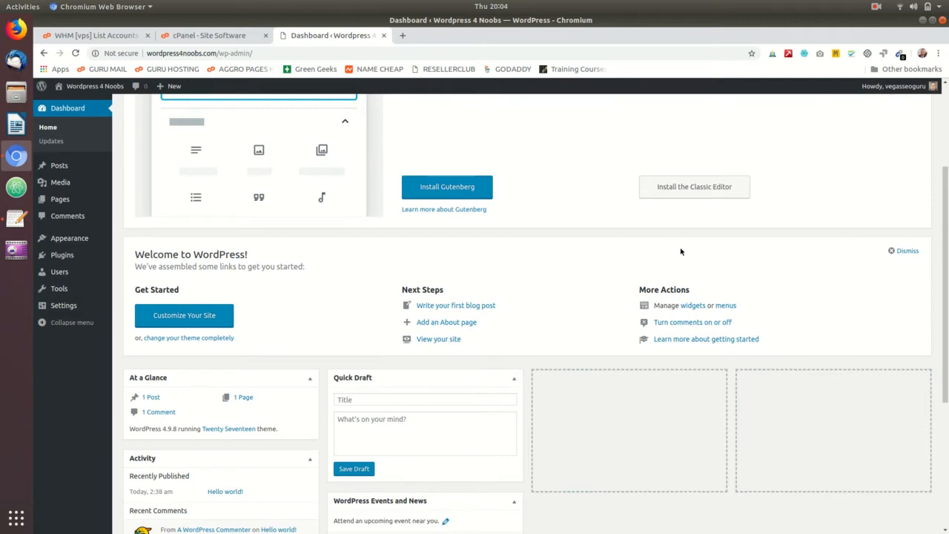
{"action": "scroll", "coordinate": [686, 267], "scroll_direction": "down", "scroll_amount": 5}
{"action": "scroll", "coordinate": [660, 297], "scroll_direction": "up", "scroll_amount": 6}
{"action": "scroll", "coordinate": [637, 267], "scroll_direction": "up", "scroll_amount": 4}
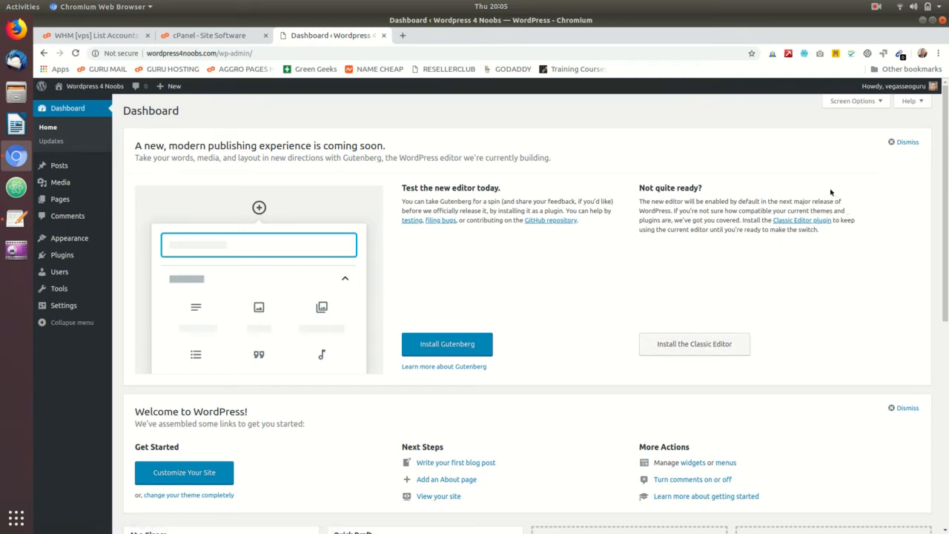
{"action": "left_click", "coordinate": [894, 140]}
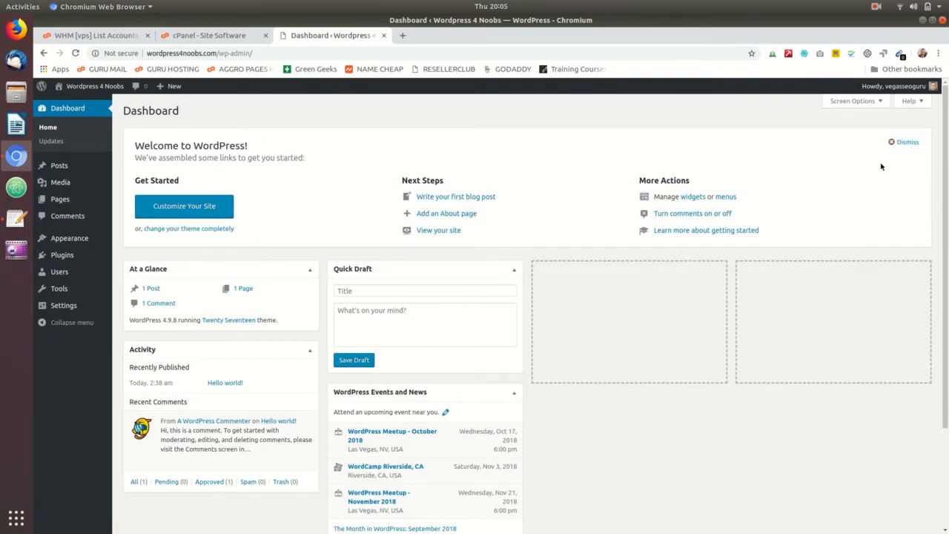
{"action": "left_click", "coordinate": [897, 142]}
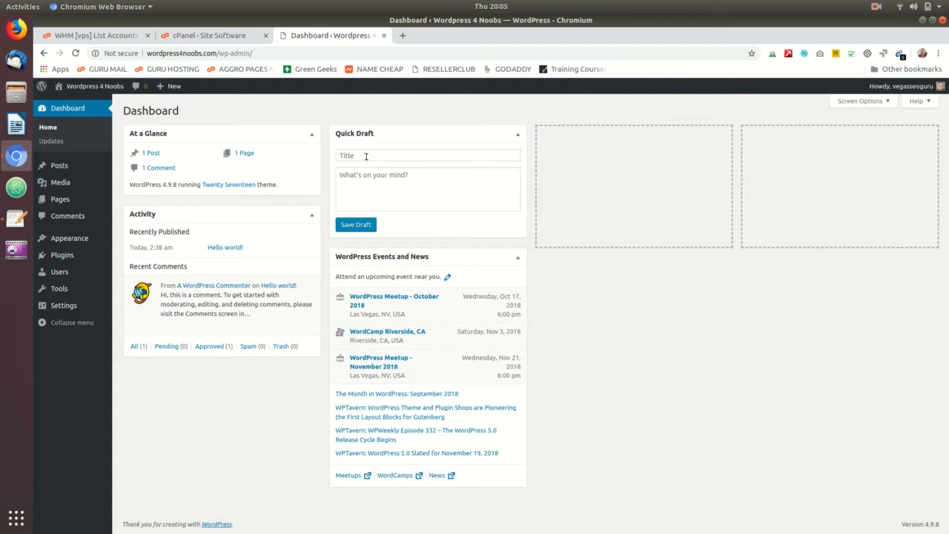
{"action": "left_click", "coordinate": [366, 156]}
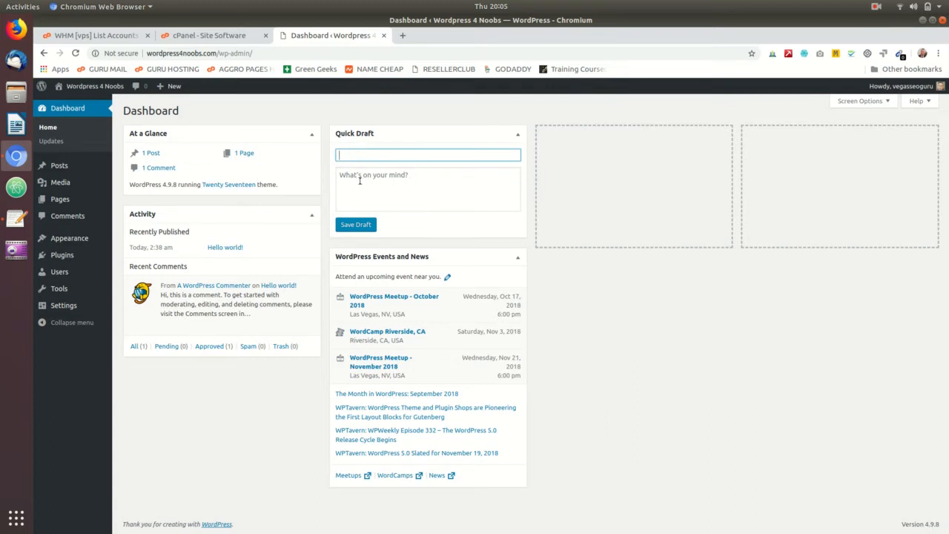
{"action": "left_click_drag", "start_coordinate": [343, 177], "coordinate": [441, 179]}
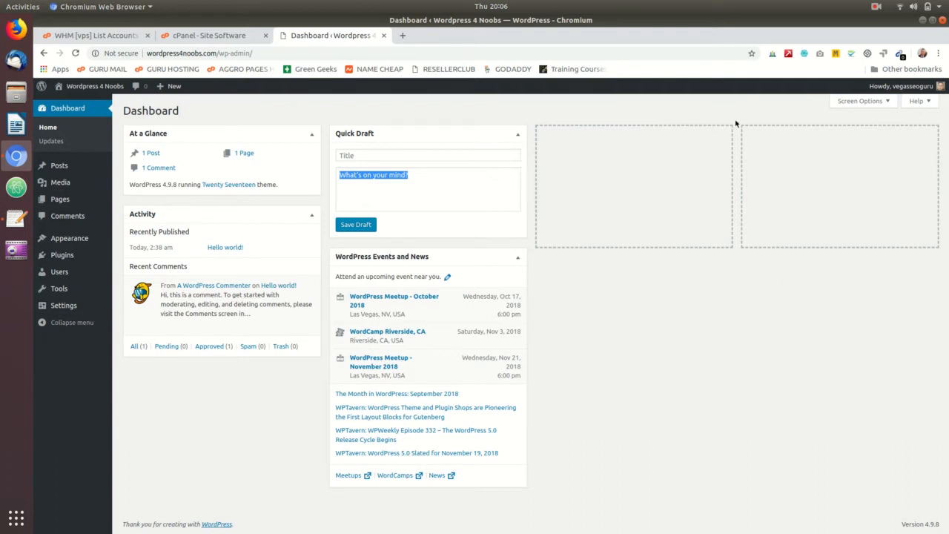
- Hide the WordPress Events and News, Quick Draft, Activity and At a Glance boxes from the dashboard
{"action": "left_click", "coordinate": [876, 104]}
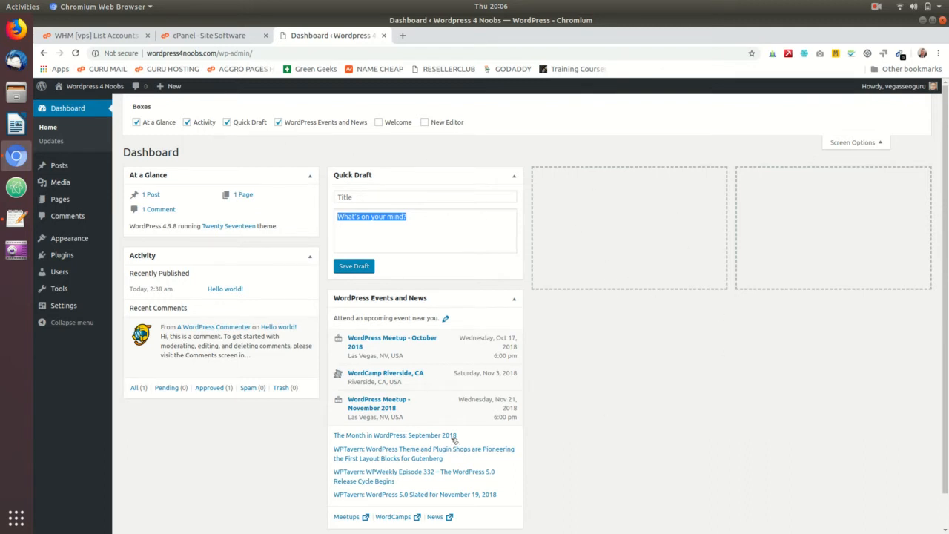
{"action": "left_click", "coordinate": [279, 123]}
{"action": "left_click", "coordinate": [227, 122]}
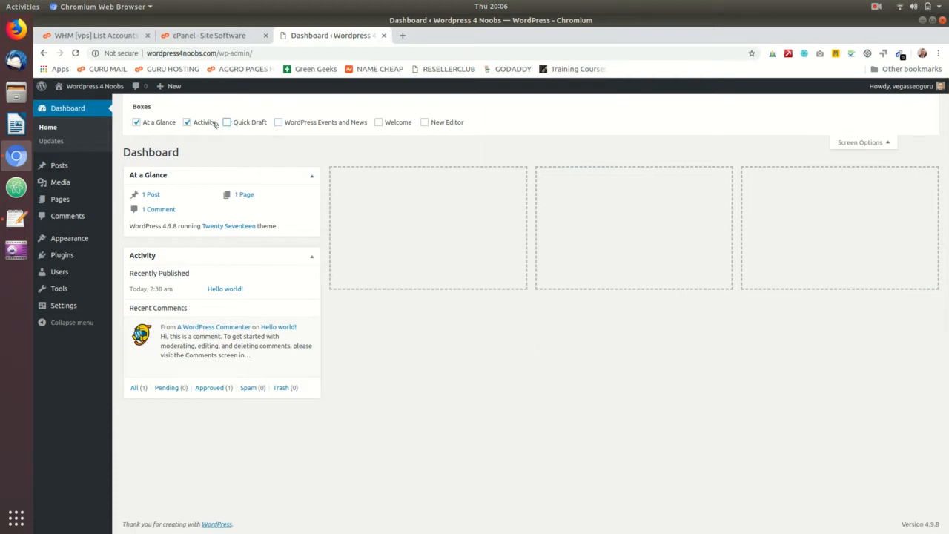
{"action": "left_click", "coordinate": [189, 123]}
{"action": "left_click", "coordinate": [137, 122]}
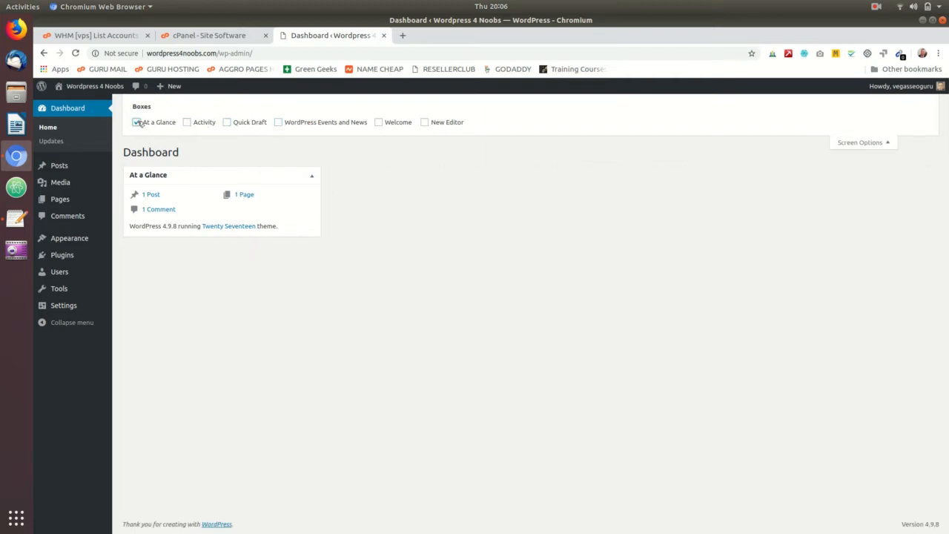
{"action": "left_click", "coordinate": [187, 122]}
{"action": "left_click", "coordinate": [187, 123]}
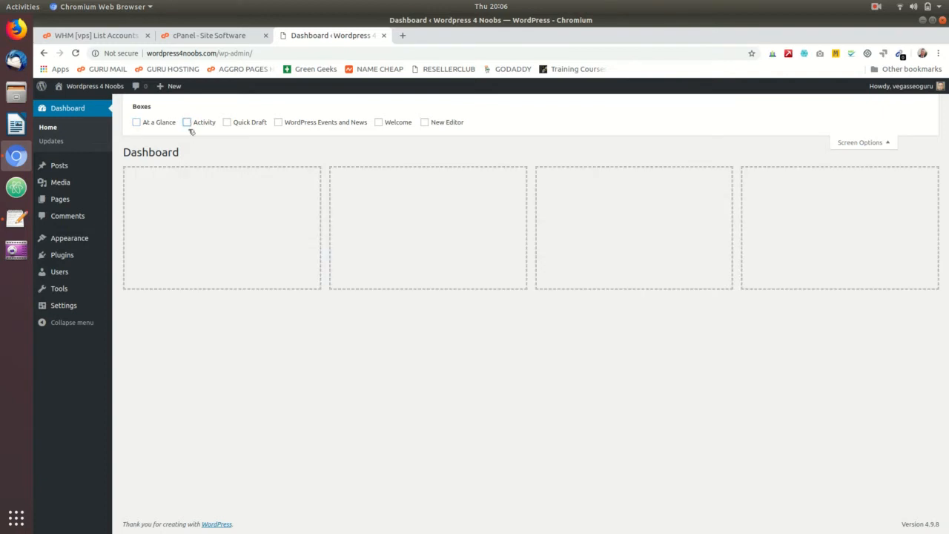
{"action": "left_click", "coordinate": [187, 122]}
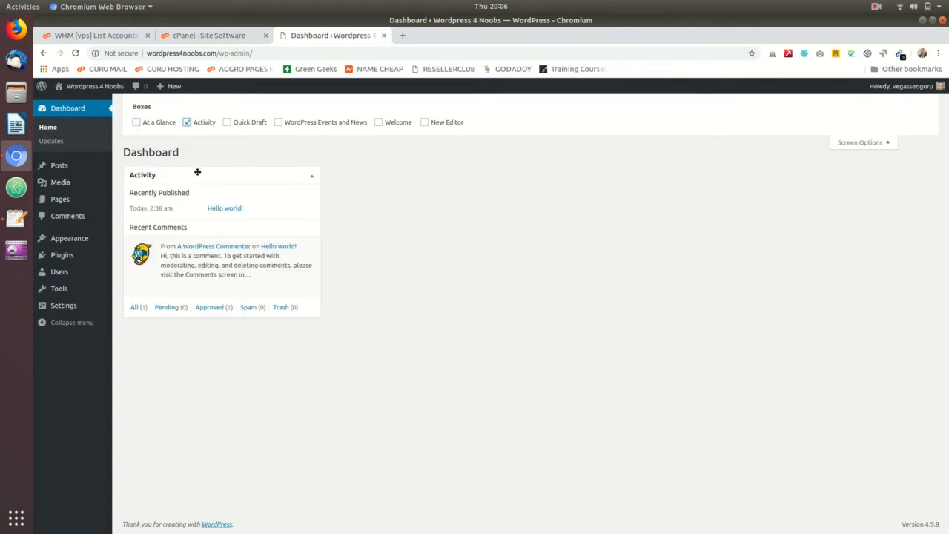
{"action": "left_click_drag", "start_coordinate": [197, 174], "coordinate": [230, 173]}
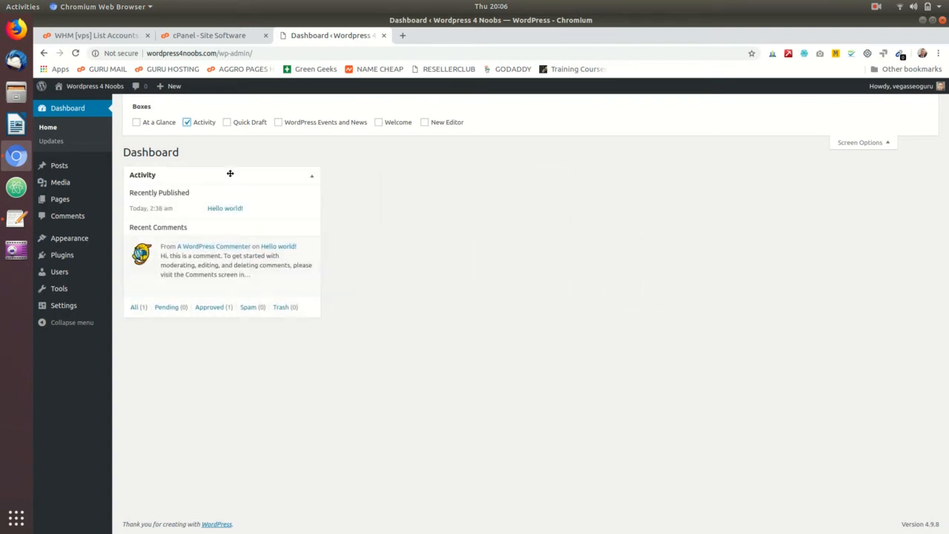
{"action": "left_click", "coordinate": [187, 122]}
{"action": "left_click", "coordinate": [884, 148]}
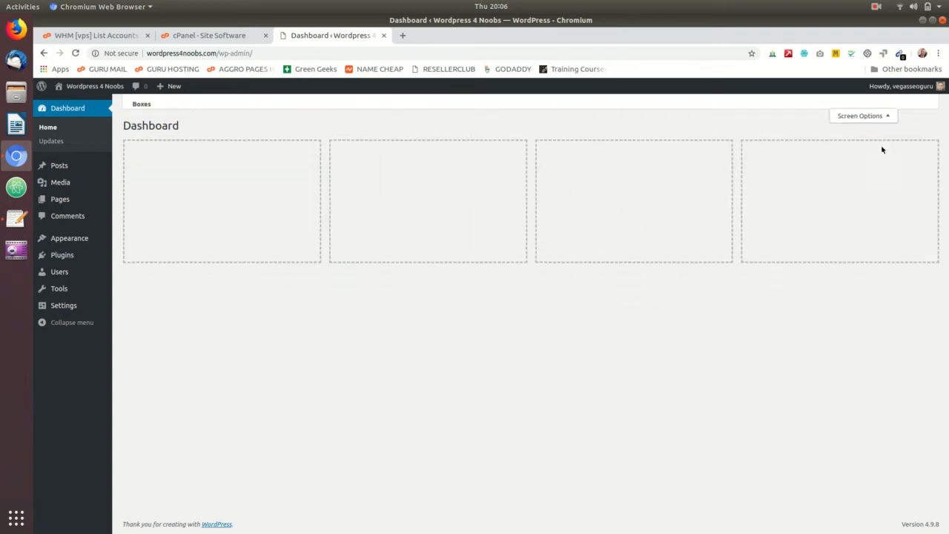
{"action": "left_click_drag", "start_coordinate": [115, 393], "coordinate": [93, 381]}
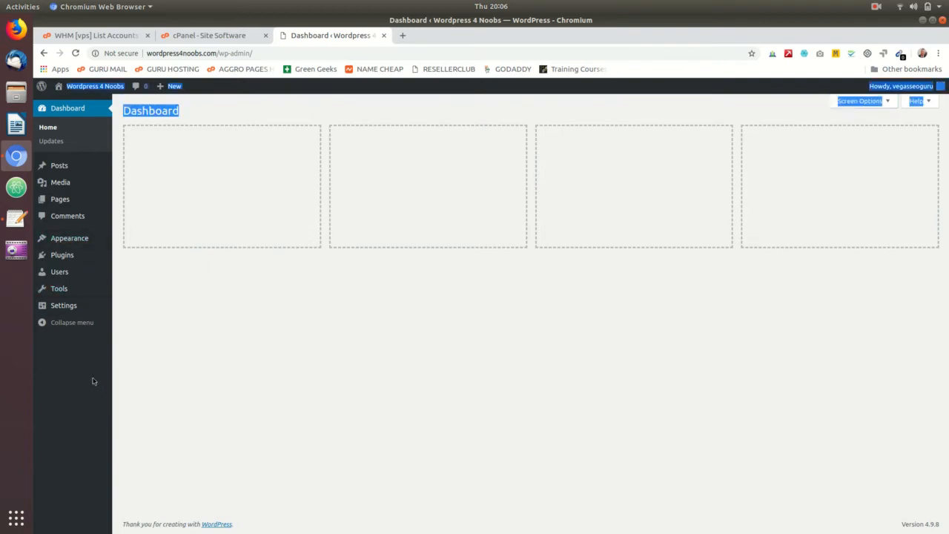
- Set the site's permalink structure to Post name and save the changes
{"action": "mouse_move", "coordinate": [70, 312]}
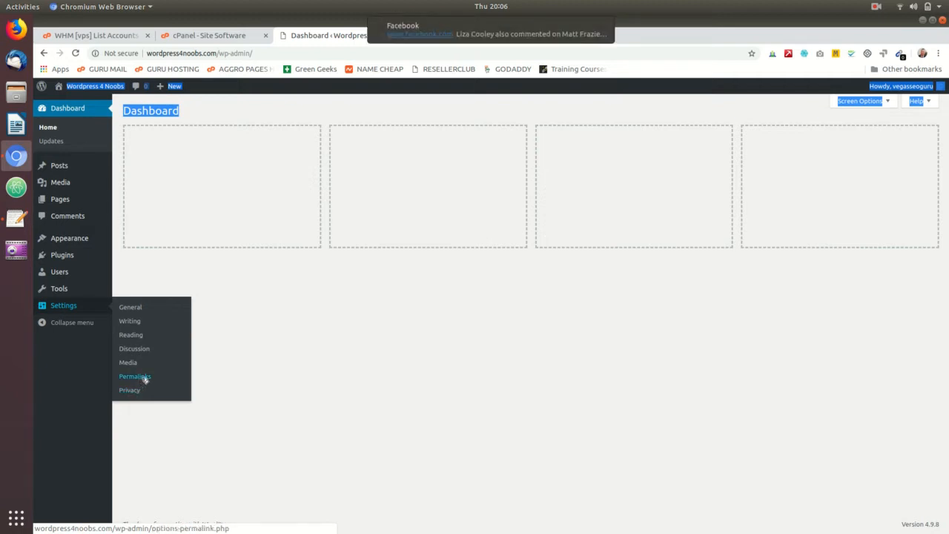
{"action": "left_click", "coordinate": [134, 377]}
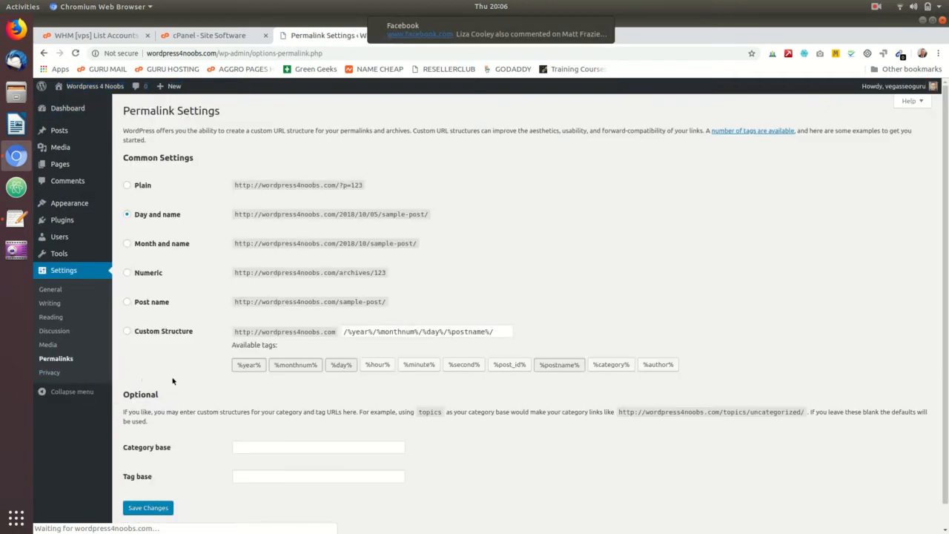
{"action": "left_click", "coordinate": [127, 302]}
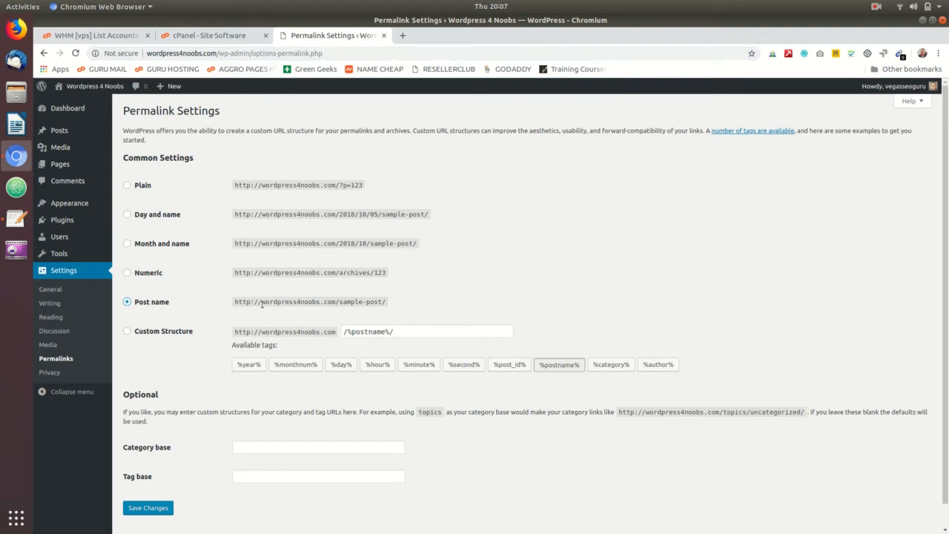
{"action": "left_click", "coordinate": [163, 505]}
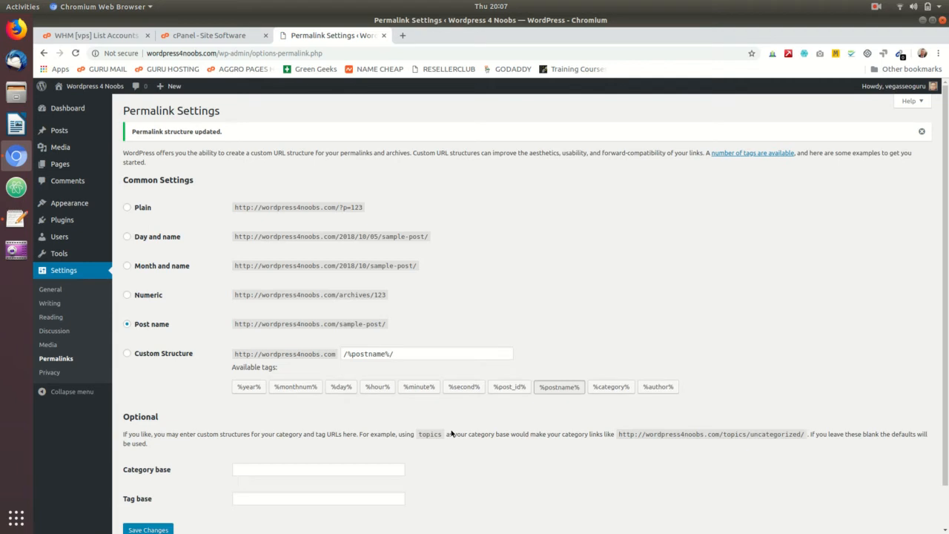
{"action": "scroll", "coordinate": [247, 373], "scroll_direction": "down", "scroll_amount": 1}
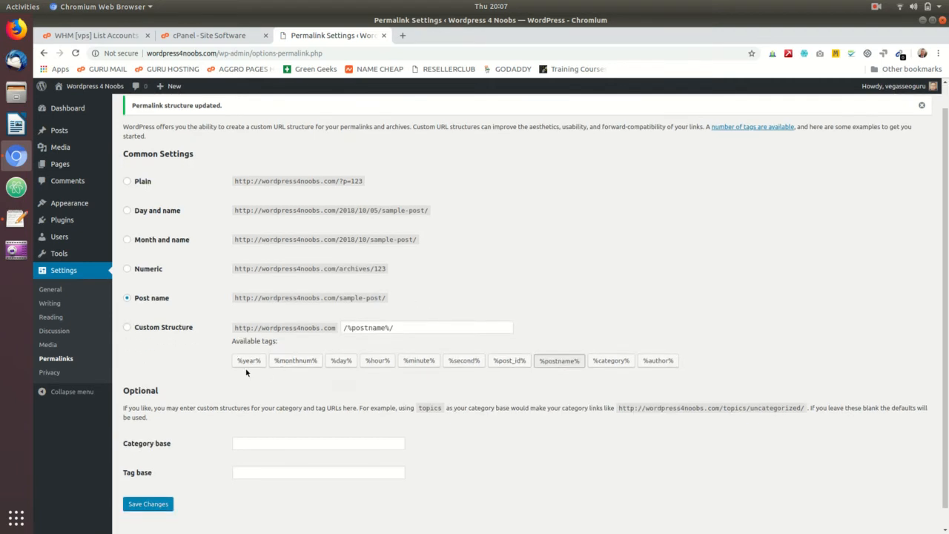
{"action": "left_click", "coordinate": [148, 504]}
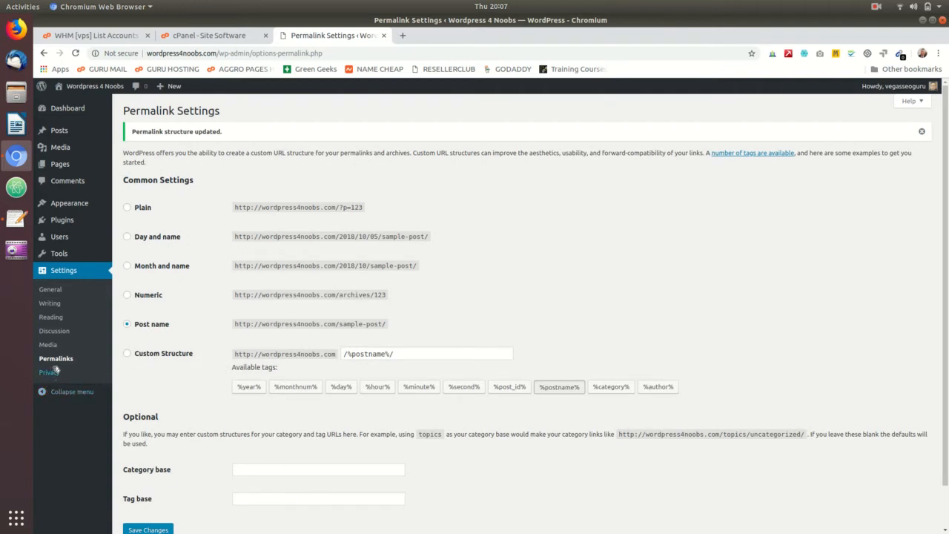
- In the general settings, change the site's tagline to "Training for WordPress beginners", correcting the spelling of WordPress
{"action": "left_click", "coordinate": [55, 292]}
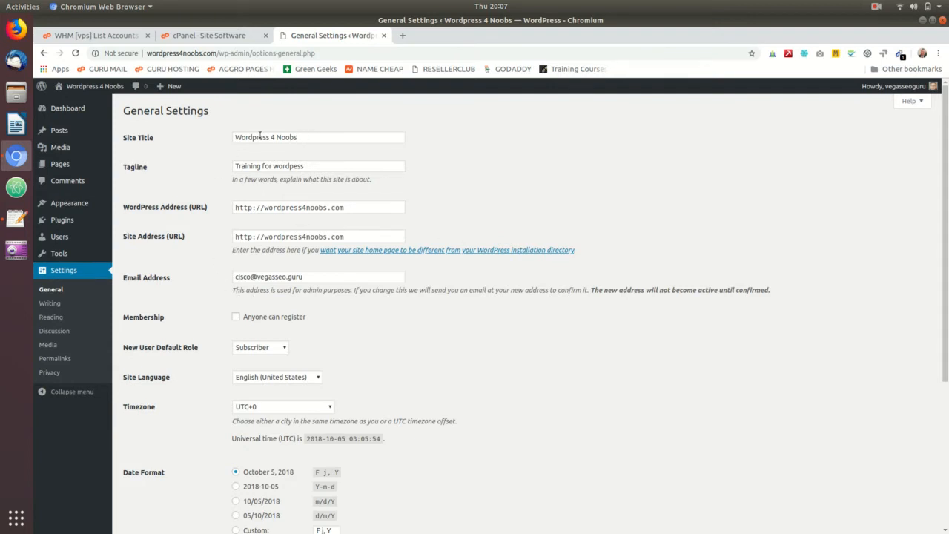
{"action": "left_click_drag", "start_coordinate": [234, 137], "coordinate": [383, 148]}
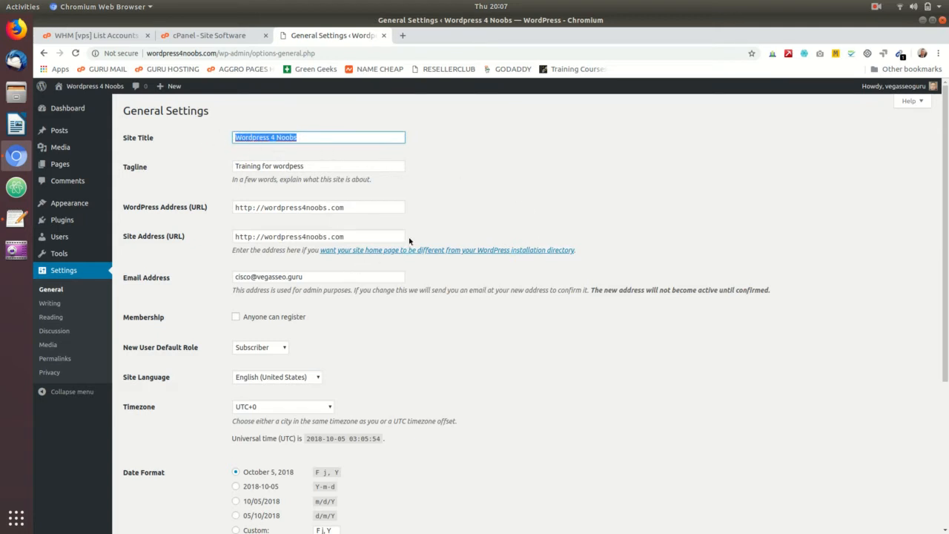
{"action": "left_click", "coordinate": [310, 137]}
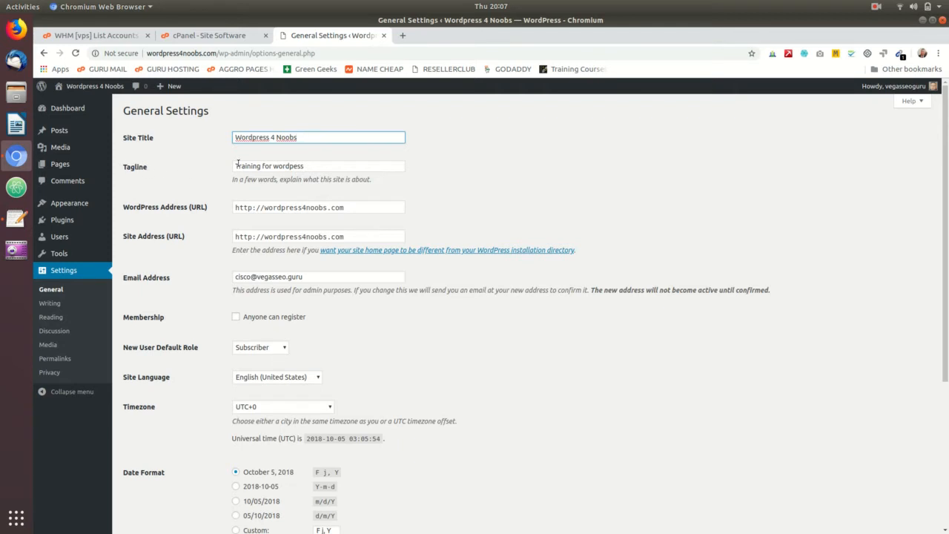
{"action": "left_click_drag", "start_coordinate": [234, 165], "coordinate": [356, 167]}
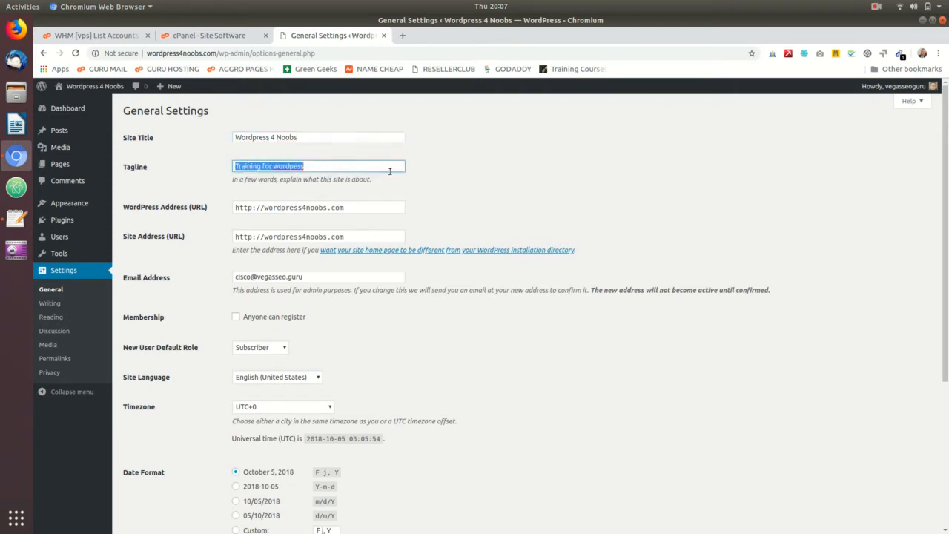
{"action": "left_click", "coordinate": [344, 169]}
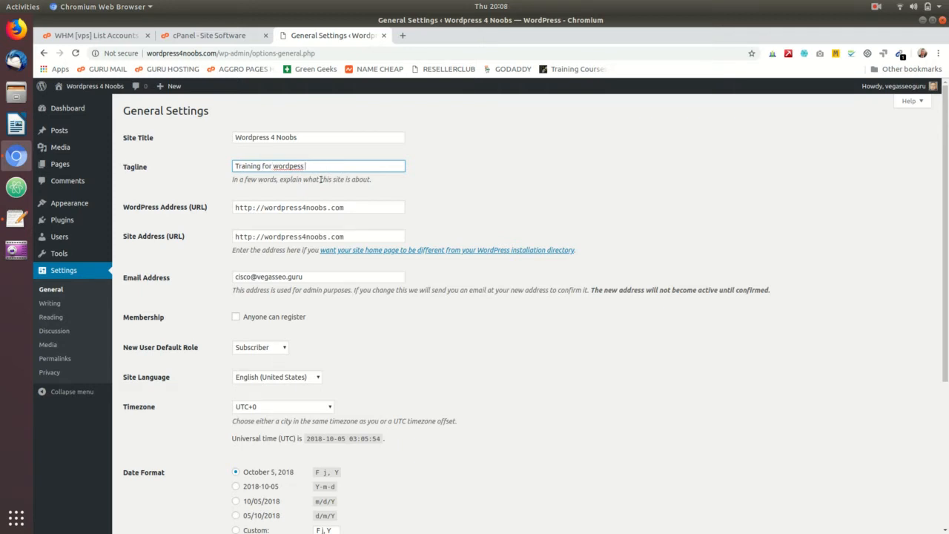
{"action": "type", "text": "nooner"}
{"action": "right_click", "coordinate": [286, 166]}
{"action": "left_click", "coordinate": [304, 183]}
{"action": "left_click_drag", "start_coordinate": [236, 207], "coordinate": [257, 237]}
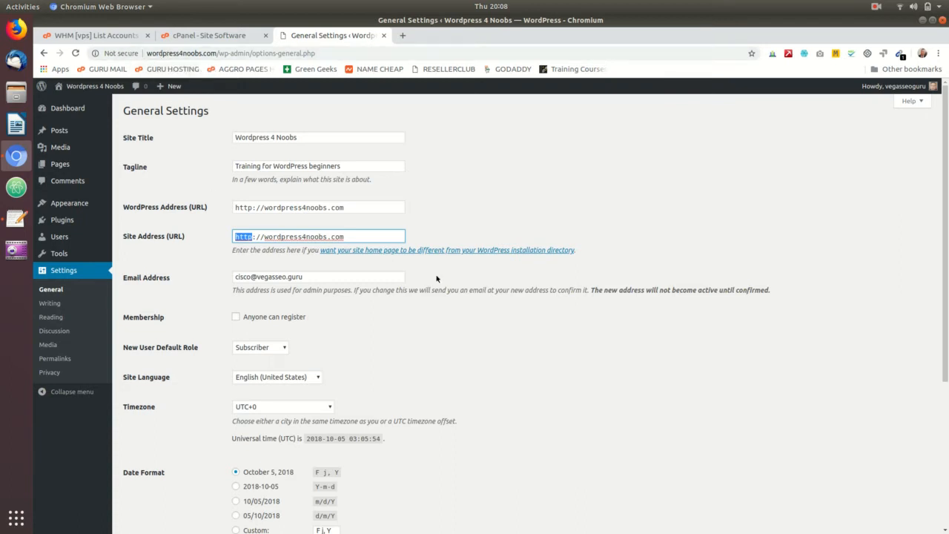
{"action": "left_click", "coordinate": [459, 183]}
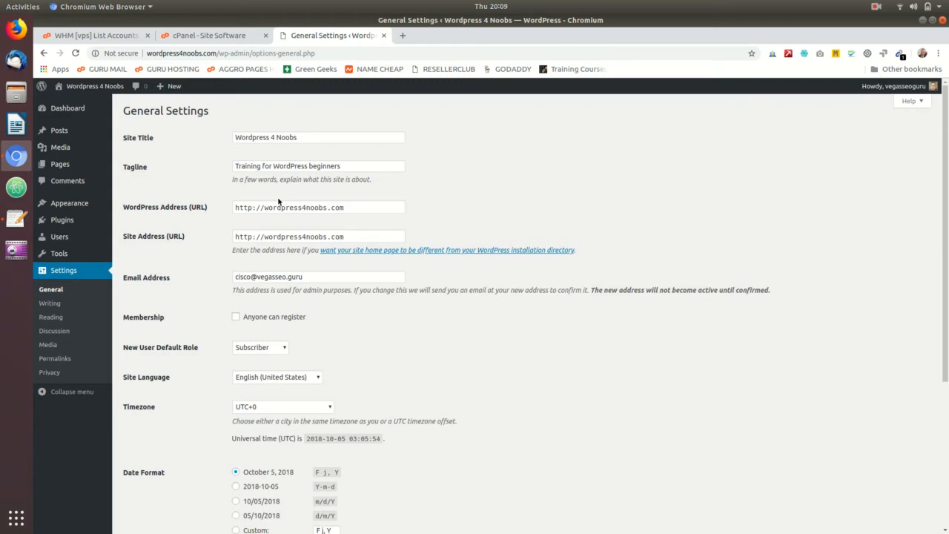
{"action": "left_click", "coordinate": [252, 208]}
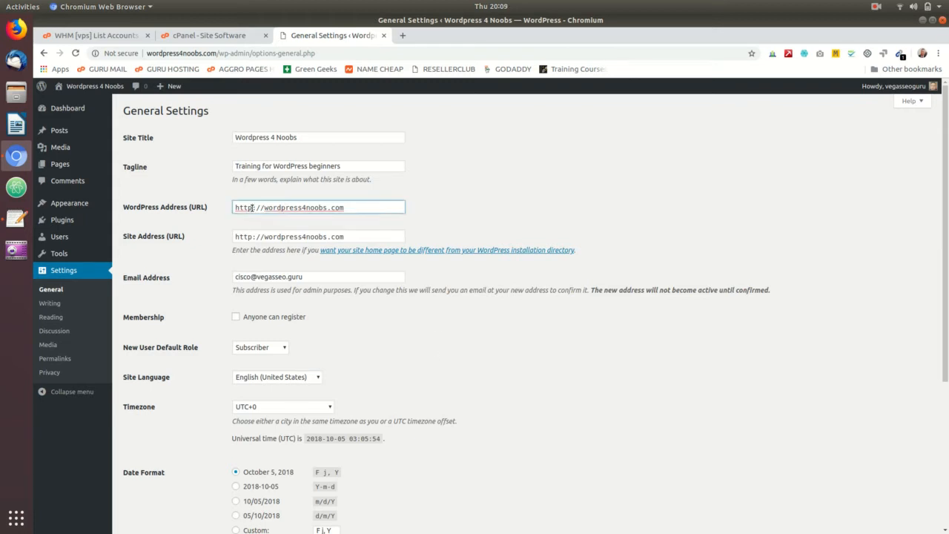
{"action": "left_click", "coordinate": [252, 236]}
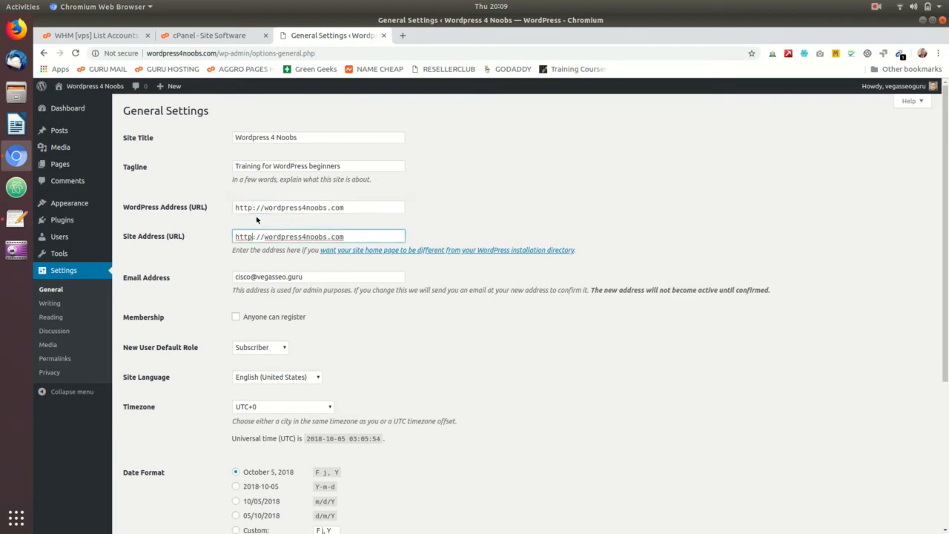
{"action": "left_click", "coordinate": [253, 209]}
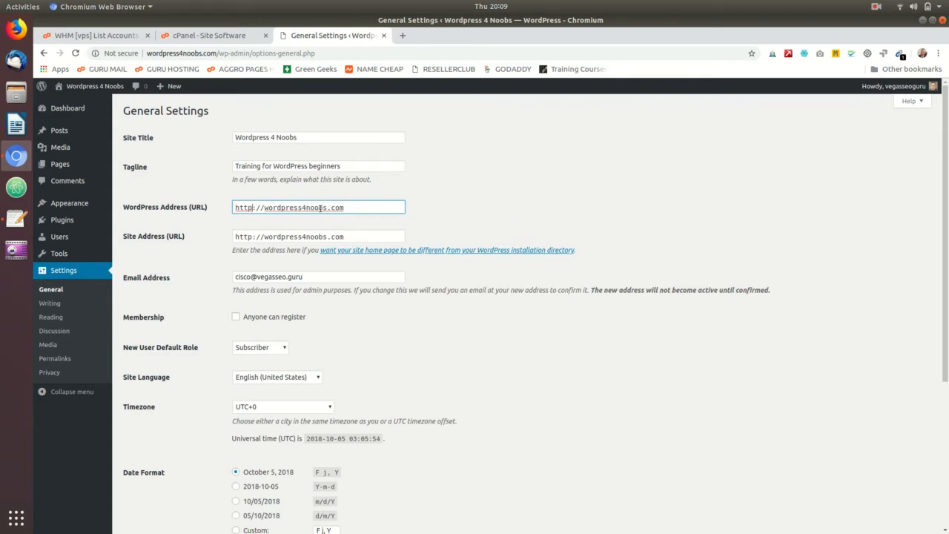
{"action": "type", "text": "s"}
{"action": "left_click", "coordinate": [255, 236]}
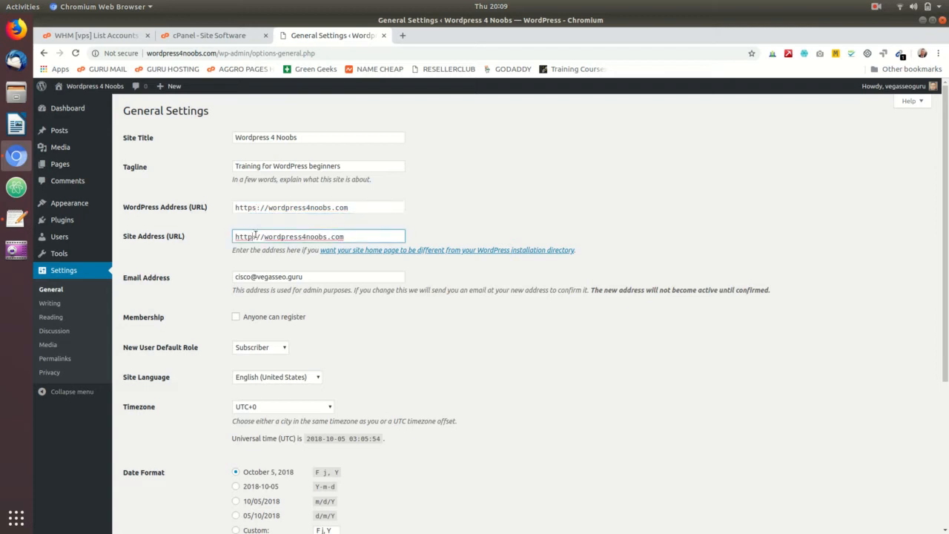
{"action": "type", "text": "s"}
{"action": "left_click", "coordinate": [533, 207]}
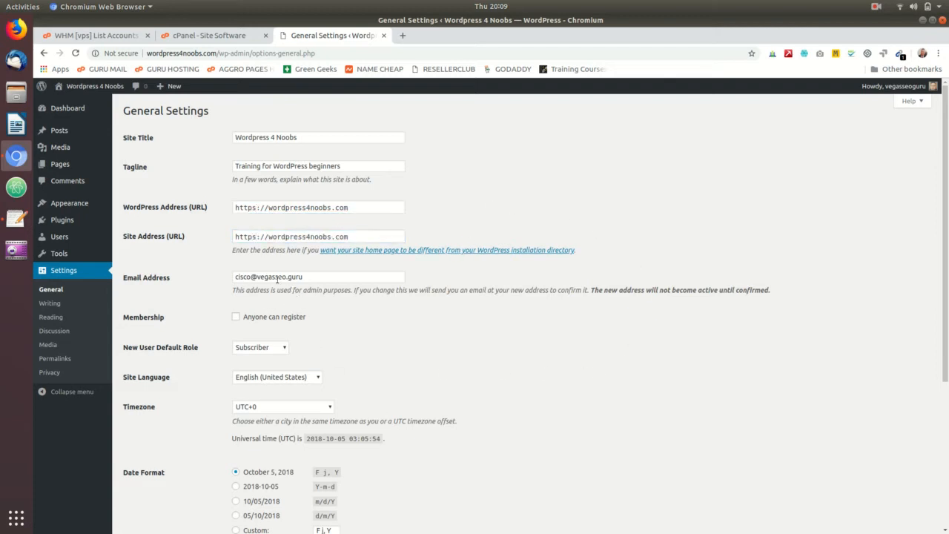
{"action": "scroll", "coordinate": [383, 324], "scroll_direction": "down", "scroll_amount": 2}
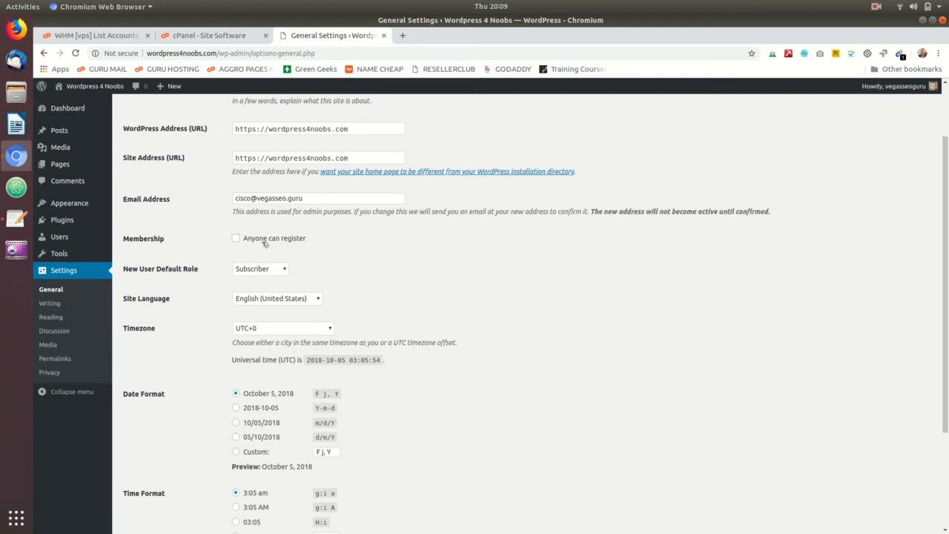
{"action": "left_click", "coordinate": [274, 271]}
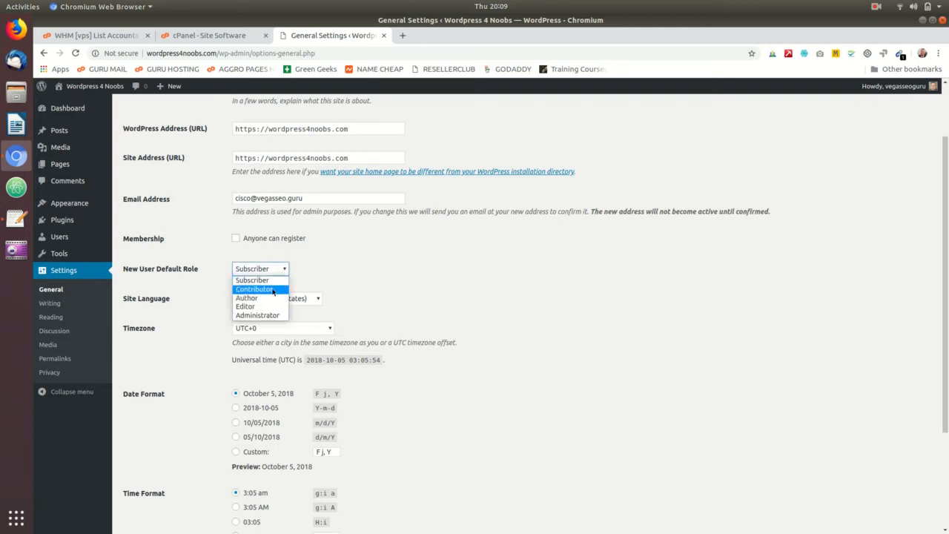
{"action": "left_click", "coordinate": [308, 276]}
- Set the site's timezone to the manual offset UTC-7
{"action": "scroll", "coordinate": [372, 281], "scroll_direction": "down", "scroll_amount": 2}
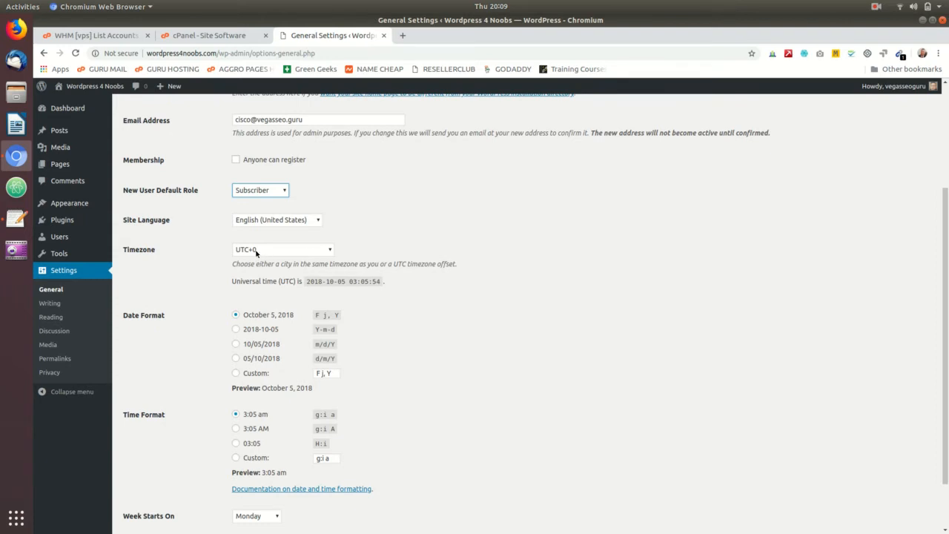
{"action": "left_click", "coordinate": [262, 251]}
{"action": "left_click", "coordinate": [361, 228]}
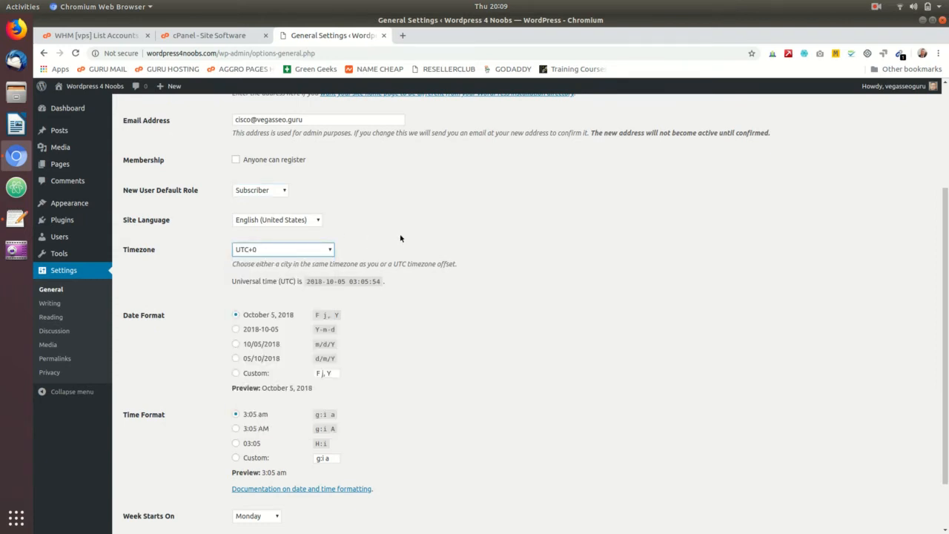
{"action": "scroll", "coordinate": [426, 264], "scroll_direction": "down", "scroll_amount": 2}
{"action": "left_click", "coordinate": [327, 192]}
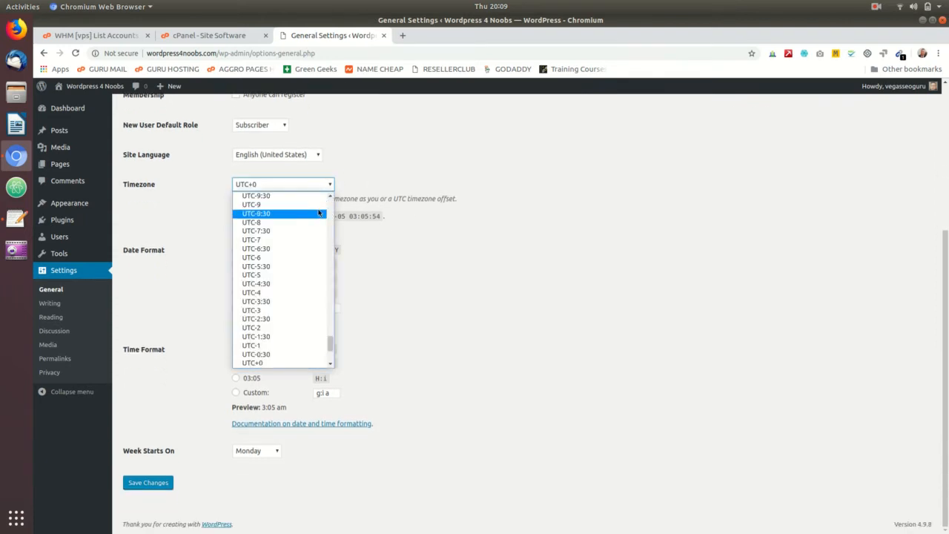
{"action": "scroll", "coordinate": [299, 215], "scroll_direction": "up", "scroll_amount": 10}
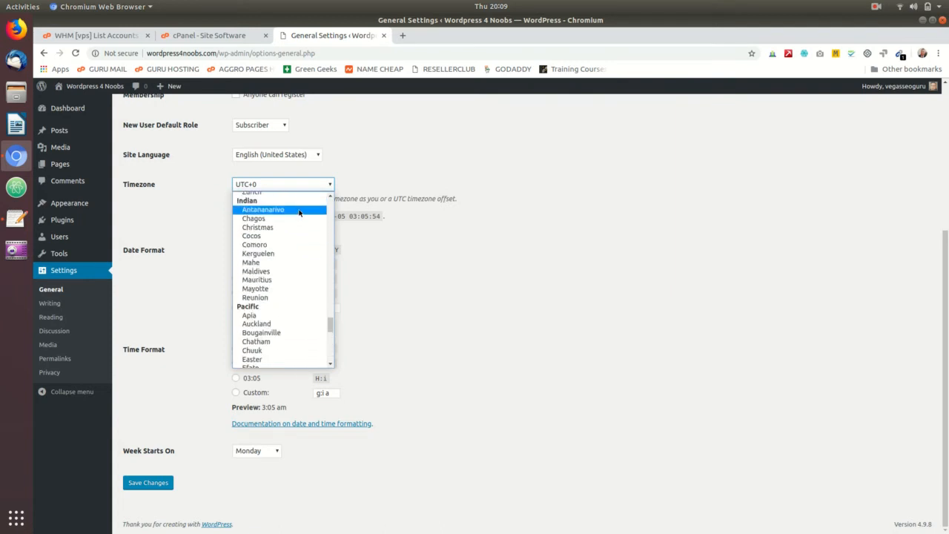
{"action": "scroll", "coordinate": [299, 214], "scroll_direction": "down", "scroll_amount": 4}
{"action": "scroll", "coordinate": [299, 214], "scroll_direction": "down", "scroll_amount": 5}
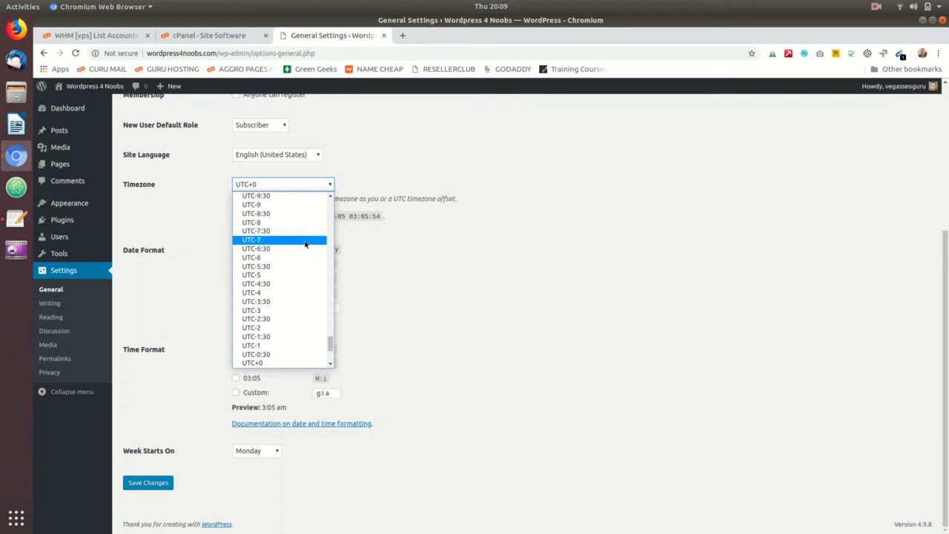
{"action": "left_click", "coordinate": [306, 241]}
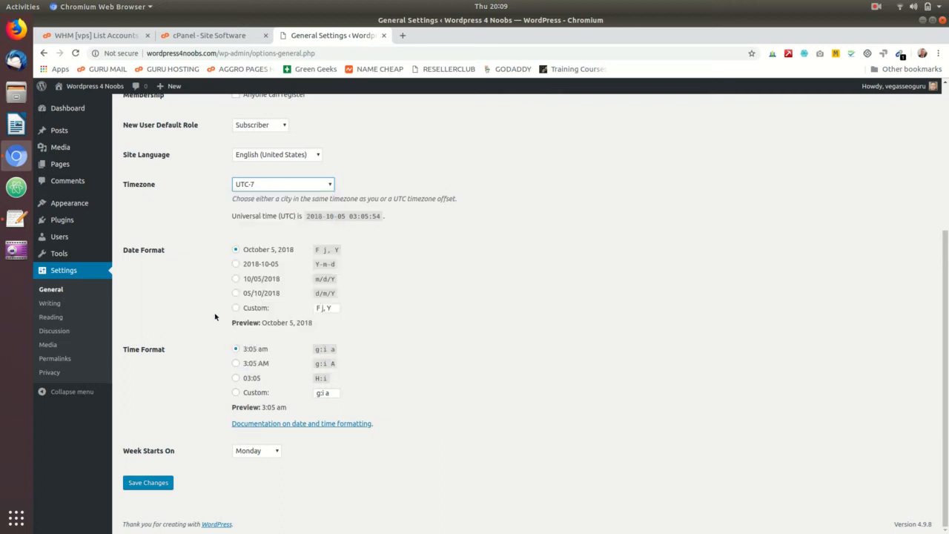
- Set the week to start on Sunday and save the general settings
{"action": "left_click", "coordinate": [248, 452]}
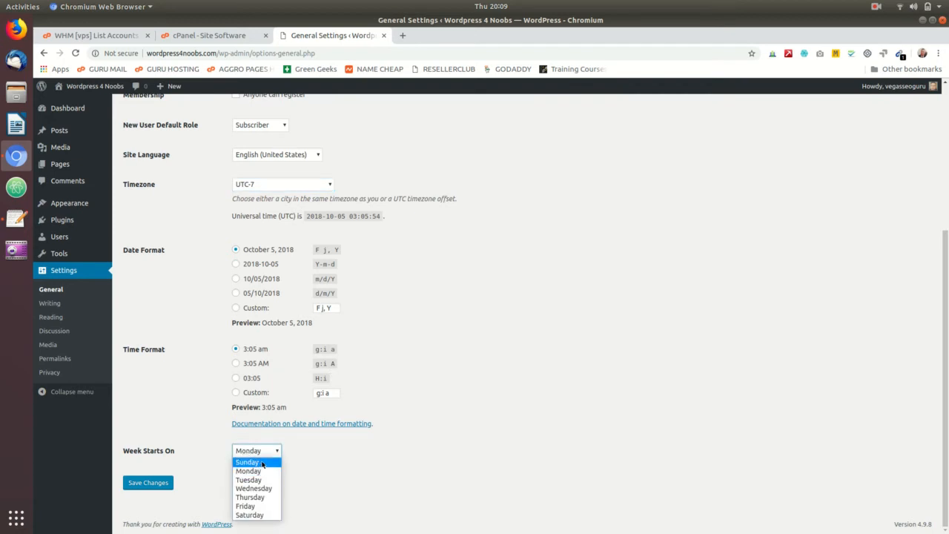
{"action": "left_click", "coordinate": [263, 463]}
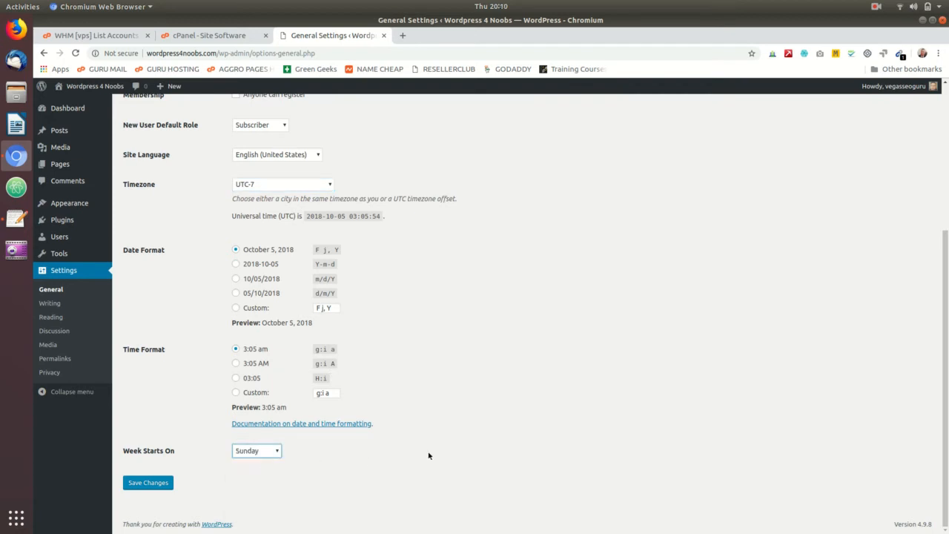
{"action": "left_click", "coordinate": [163, 485]}
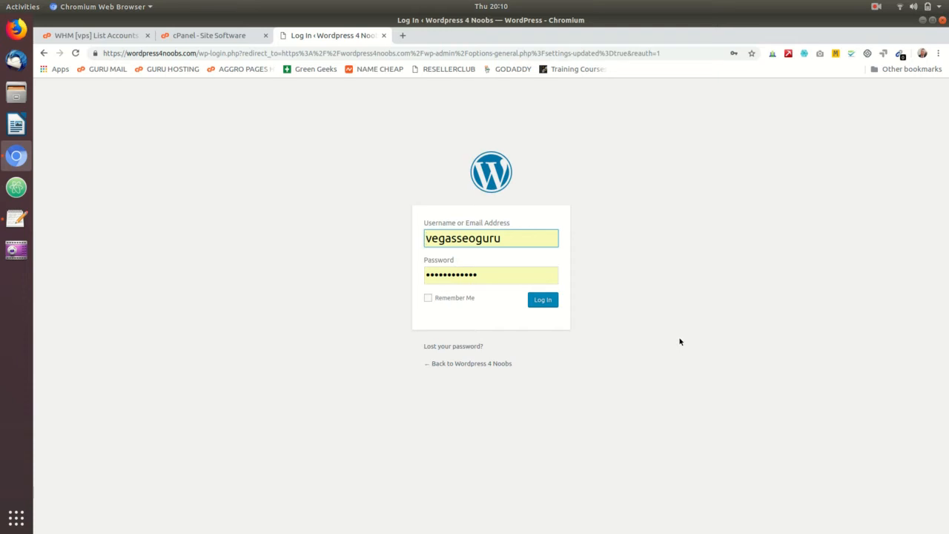
- Log back in with the prefilled credentials and review the saved general settings, including the WordPress address
{"action": "left_click", "coordinate": [550, 302]}
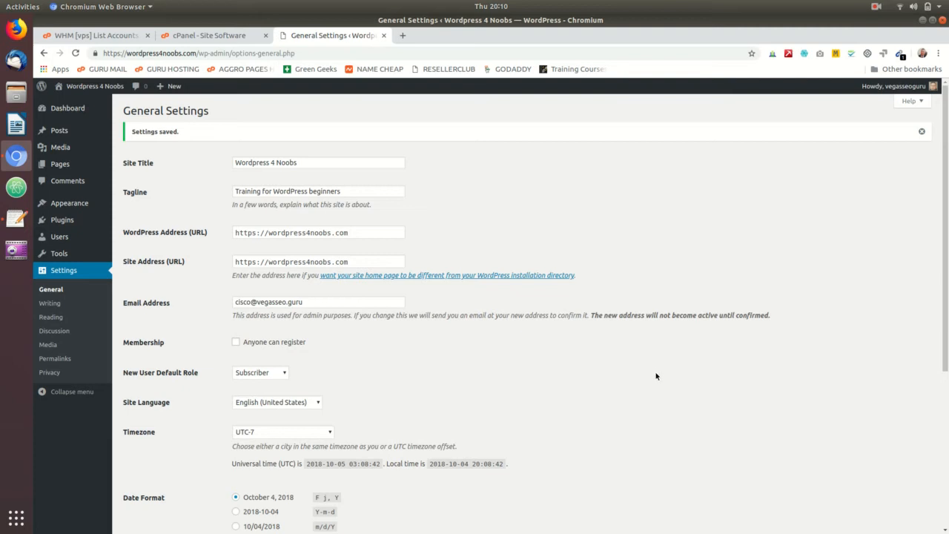
{"action": "left_click", "coordinate": [253, 233]}
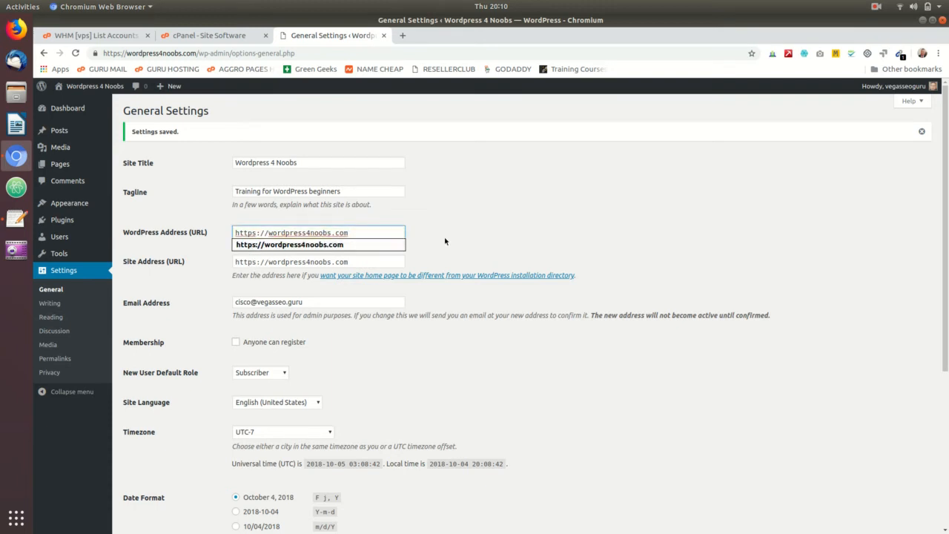
{"action": "left_click", "coordinate": [524, 235]}
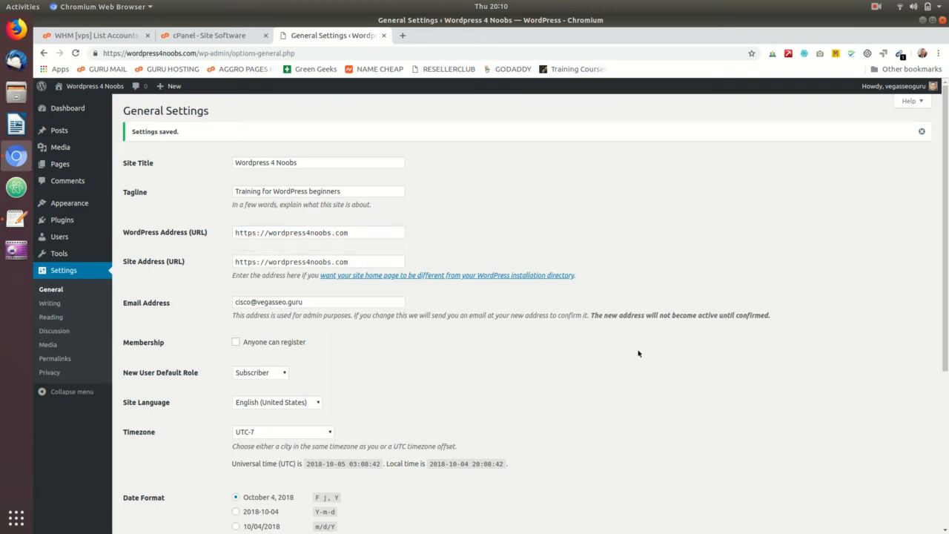
{"action": "scroll", "coordinate": [636, 352], "scroll_direction": "down", "scroll_amount": 1}
{"action": "scroll", "coordinate": [630, 350], "scroll_direction": "down", "scroll_amount": 5}
{"action": "scroll", "coordinate": [629, 348], "scroll_direction": "up", "scroll_amount": 4}
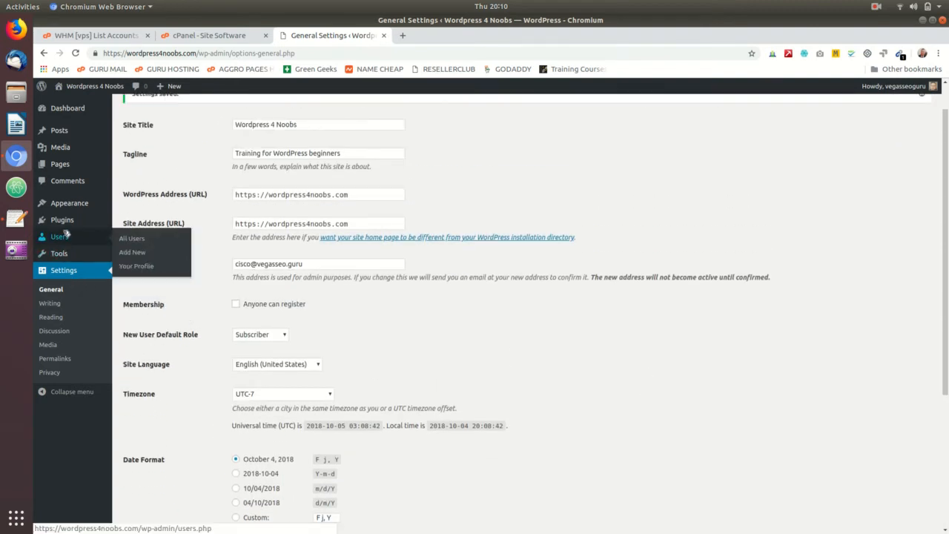
- Open the administrator account's profile from the list of users
{"action": "mouse_move", "coordinate": [67, 229]}
{"action": "left_click", "coordinate": [66, 238]}
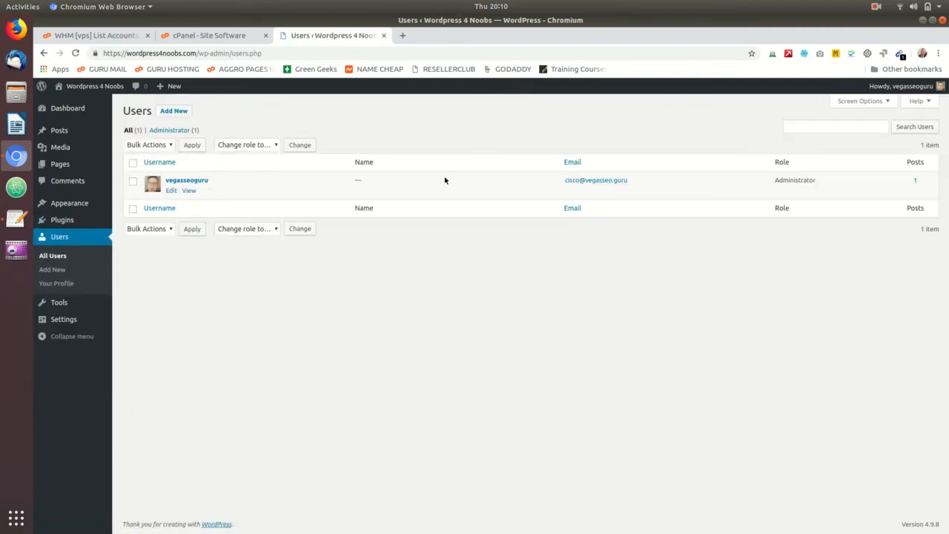
{"action": "left_click", "coordinate": [187, 181]}
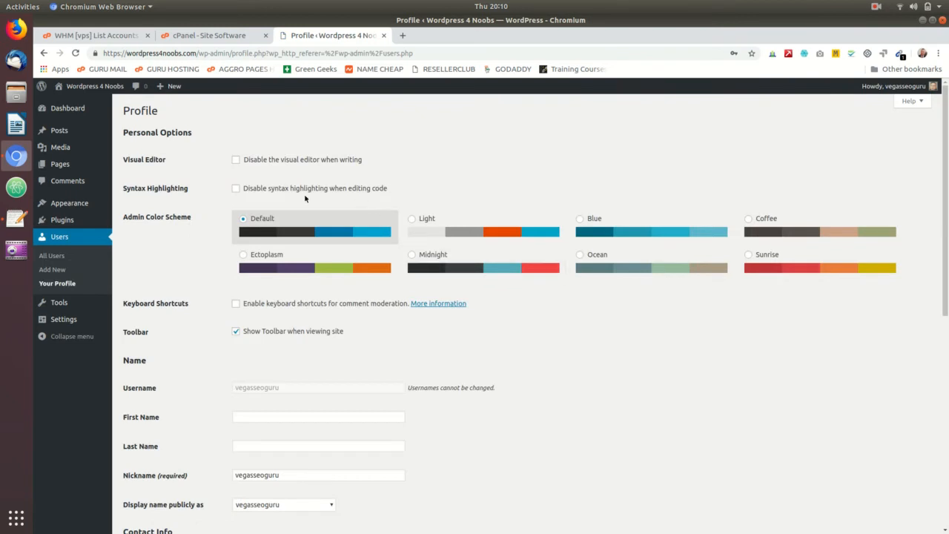
- Enter the administrator's first name and last name in the profile, and check the public display name options
{"action": "scroll", "coordinate": [565, 343], "scroll_direction": "down", "scroll_amount": 4}
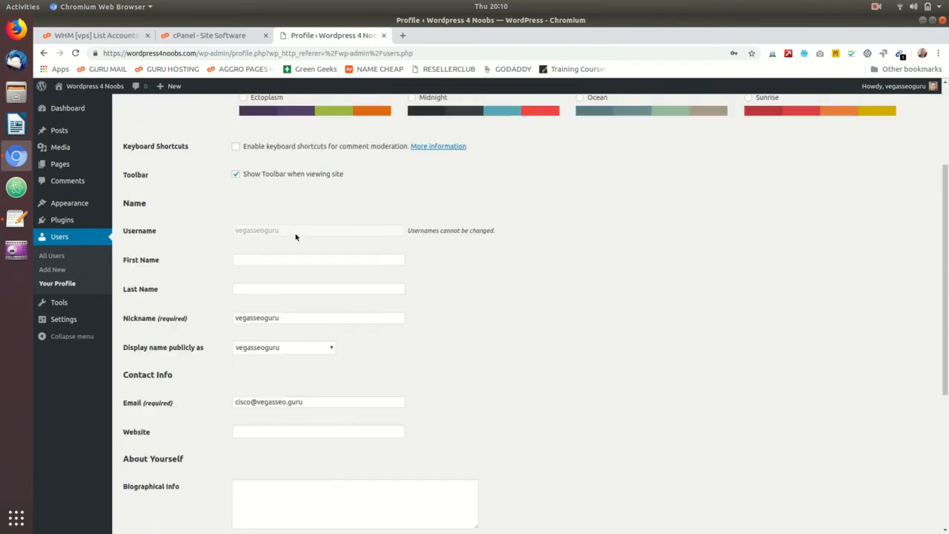
{"action": "left_click", "coordinate": [296, 258]}
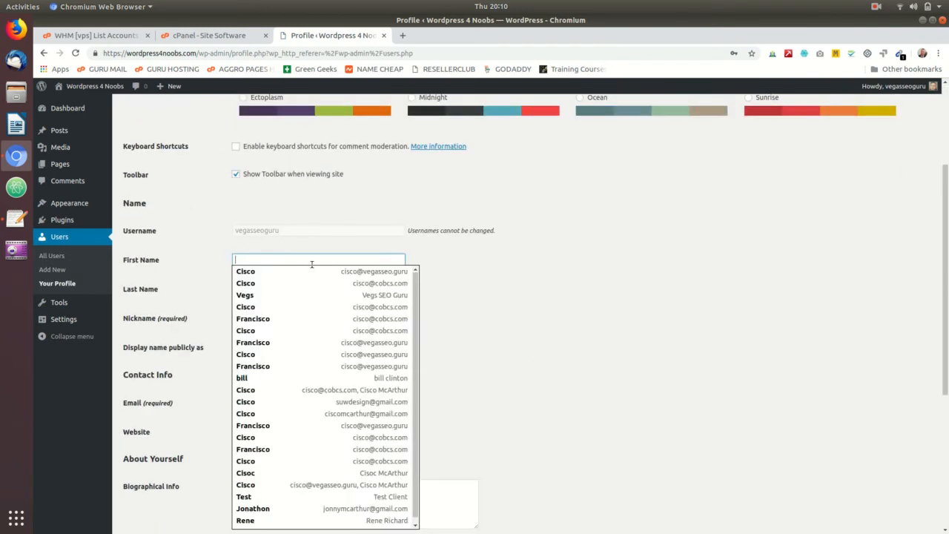
{"action": "type", "text": "Cisco"}
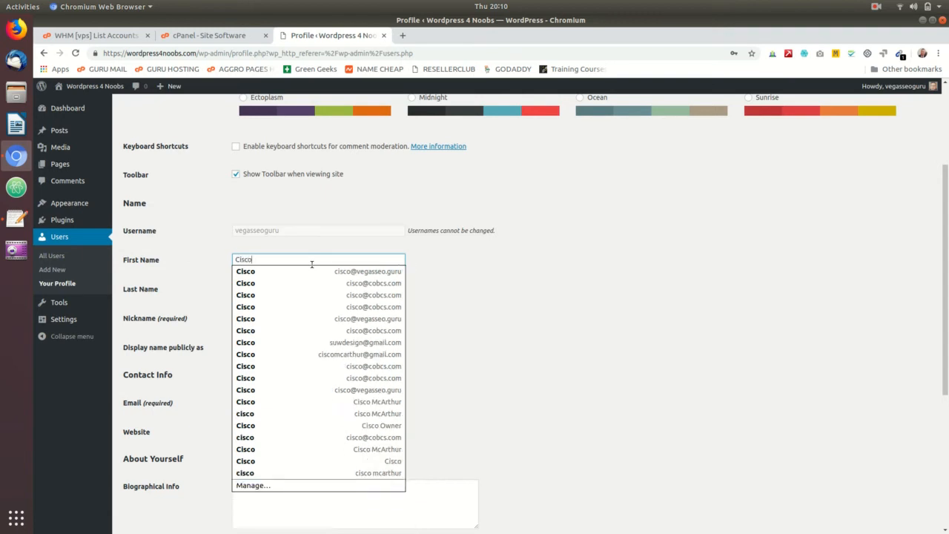
{"action": "key", "text": "Tab"}
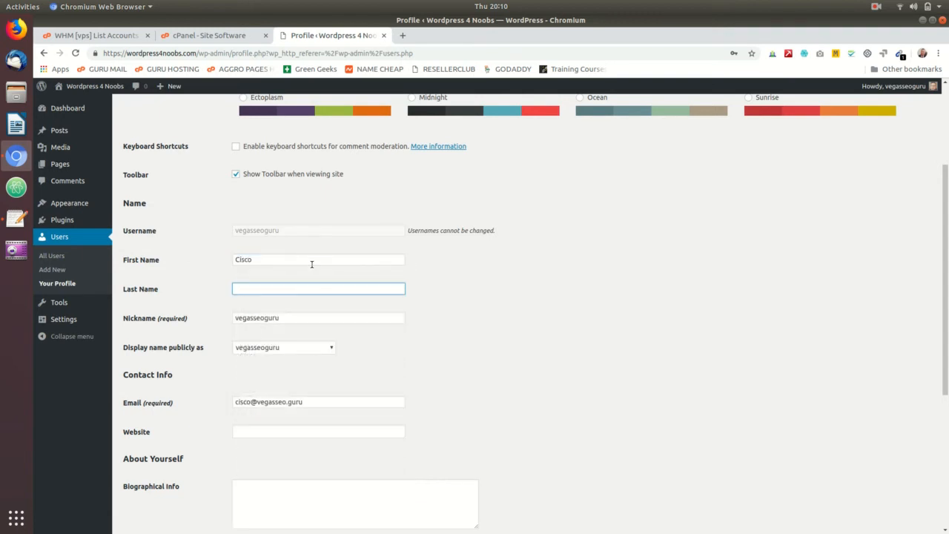
{"action": "type", "text": "McAr"}
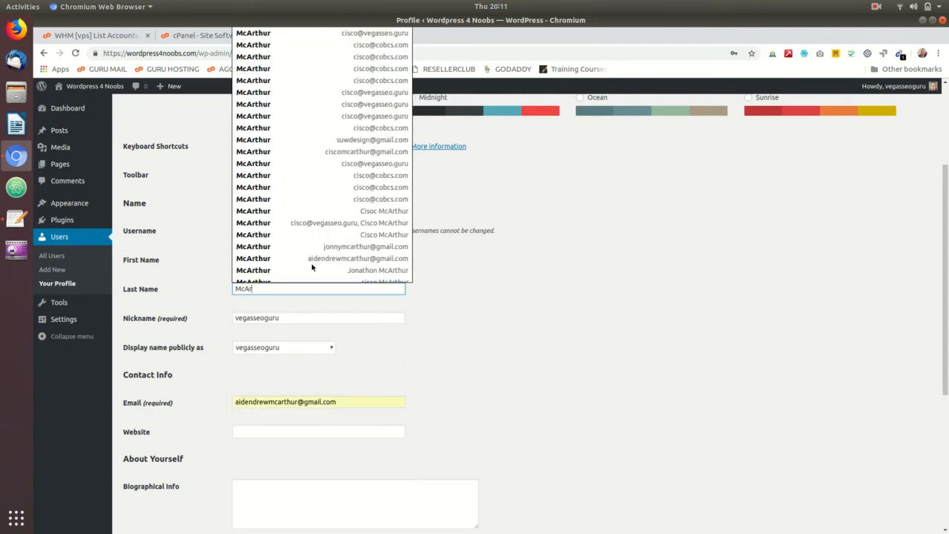
{"action": "type", "text": "thur"}
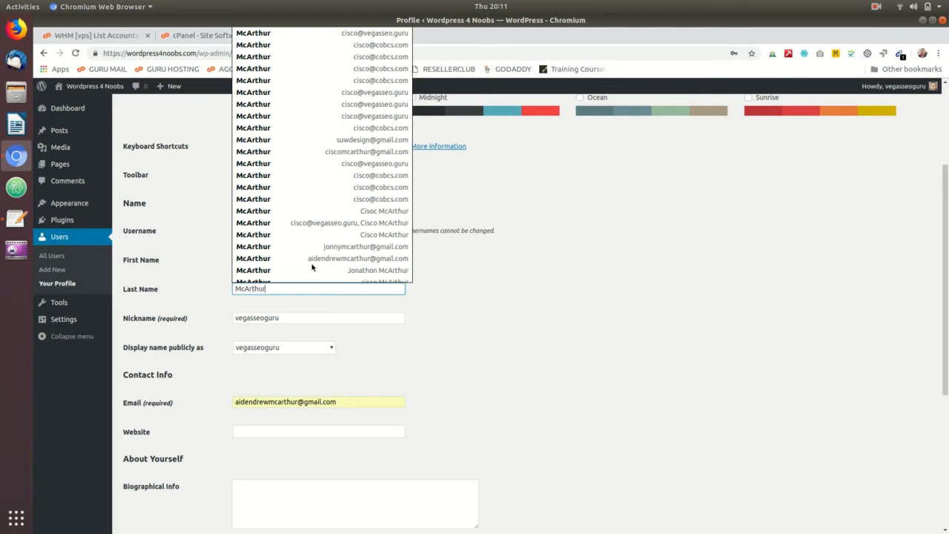
{"action": "left_click", "coordinate": [448, 343]}
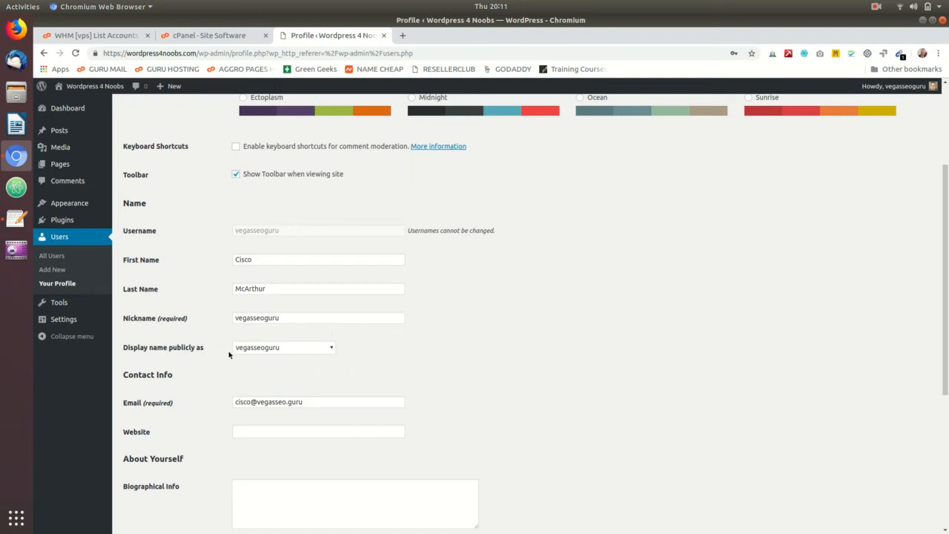
{"action": "left_click", "coordinate": [271, 350]}
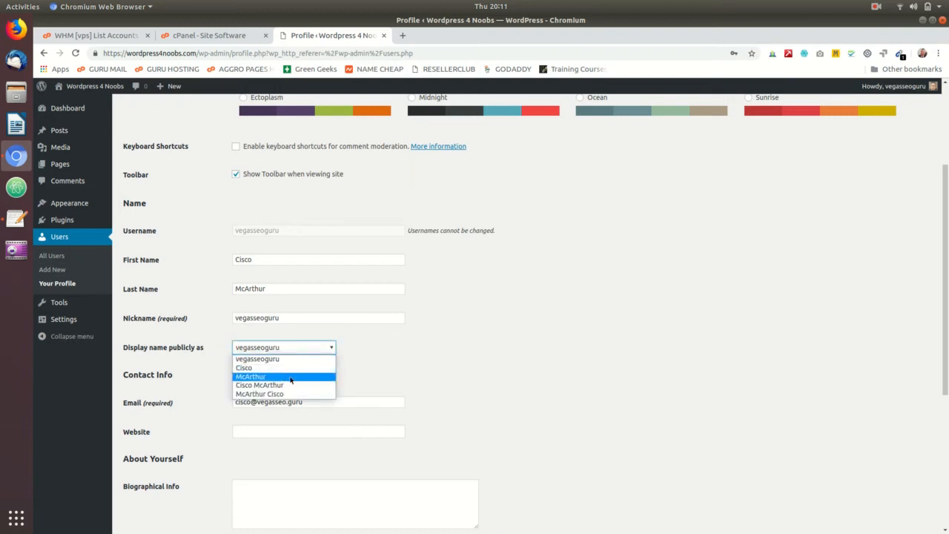
{"action": "left_click", "coordinate": [453, 363]}
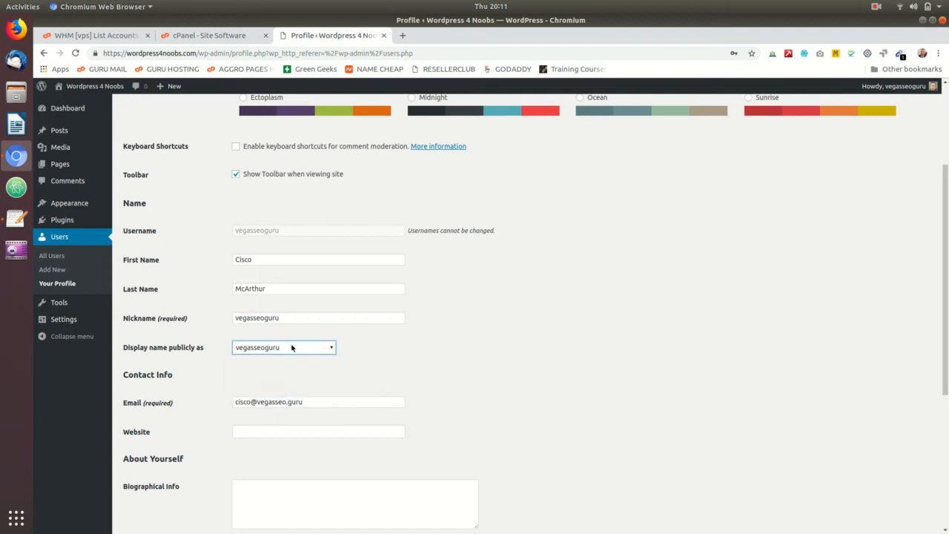
{"action": "scroll", "coordinate": [626, 377], "scroll_direction": "down", "scroll_amount": 3}
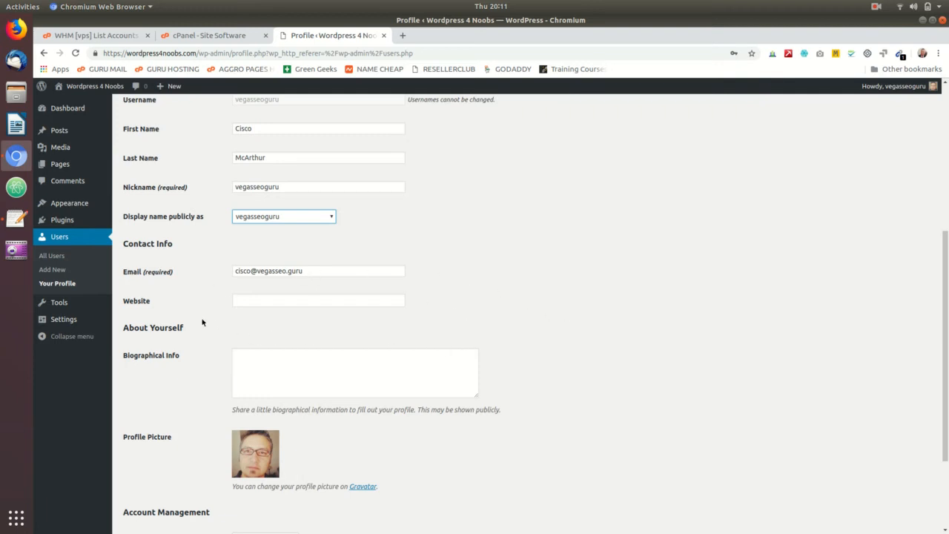
{"action": "left_click", "coordinate": [252, 301]}
{"action": "type", "text": "www"}
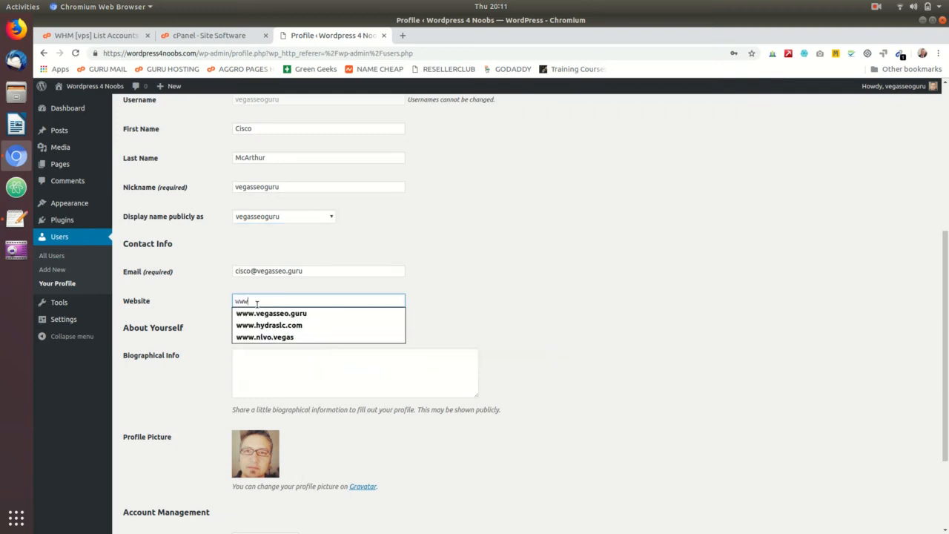
{"action": "type", "text": ".veg"}
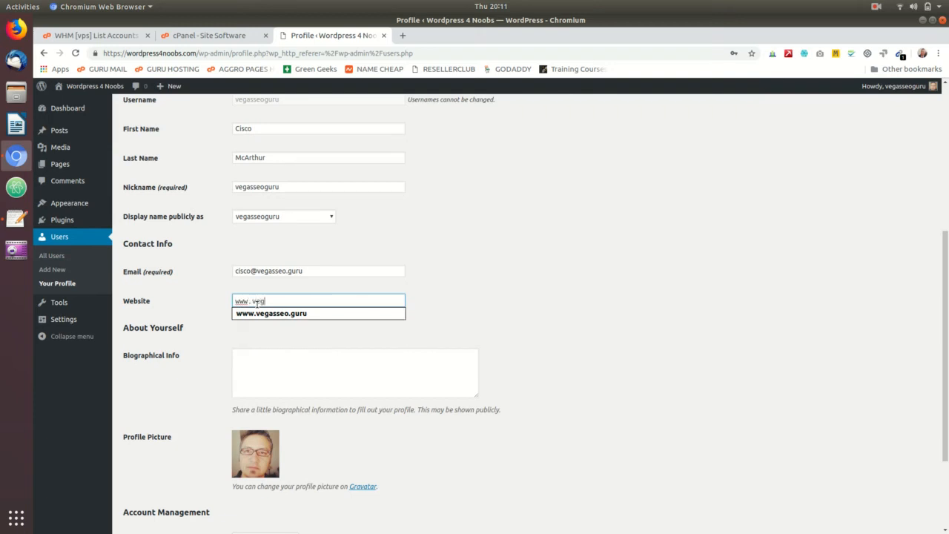
{"action": "type", "text": "asseo.guru"}
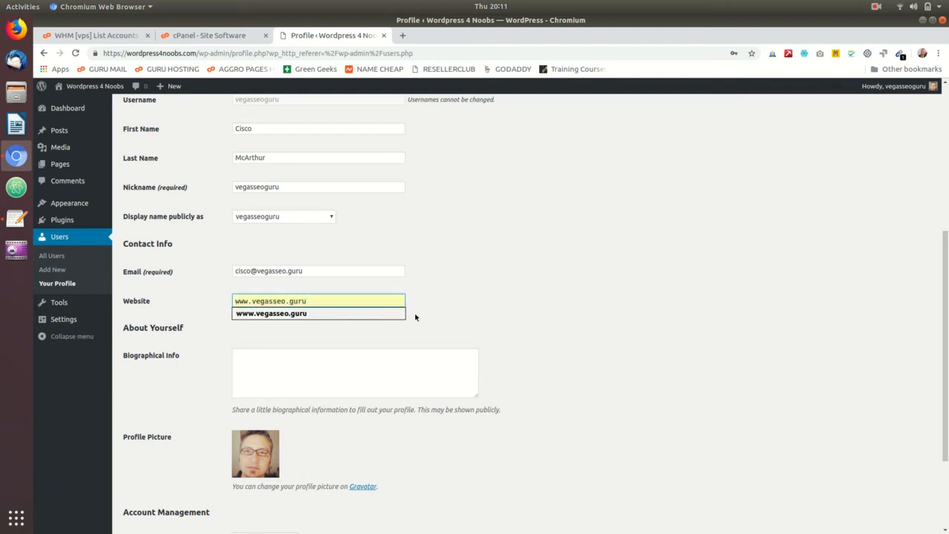
- Look over the profile's biographical info and email fields, and save the updated profile
{"action": "left_click", "coordinate": [509, 308]}
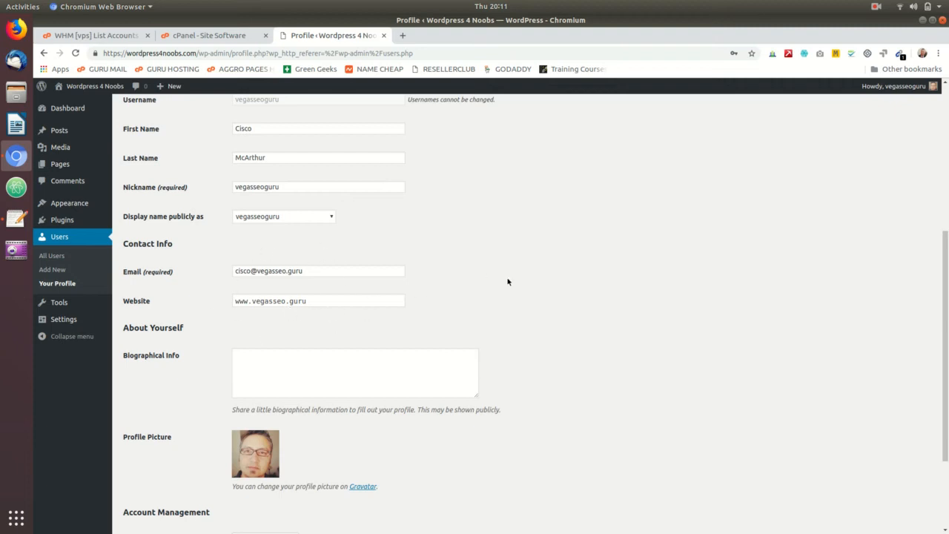
{"action": "scroll", "coordinate": [507, 281], "scroll_direction": "down", "scroll_amount": 3}
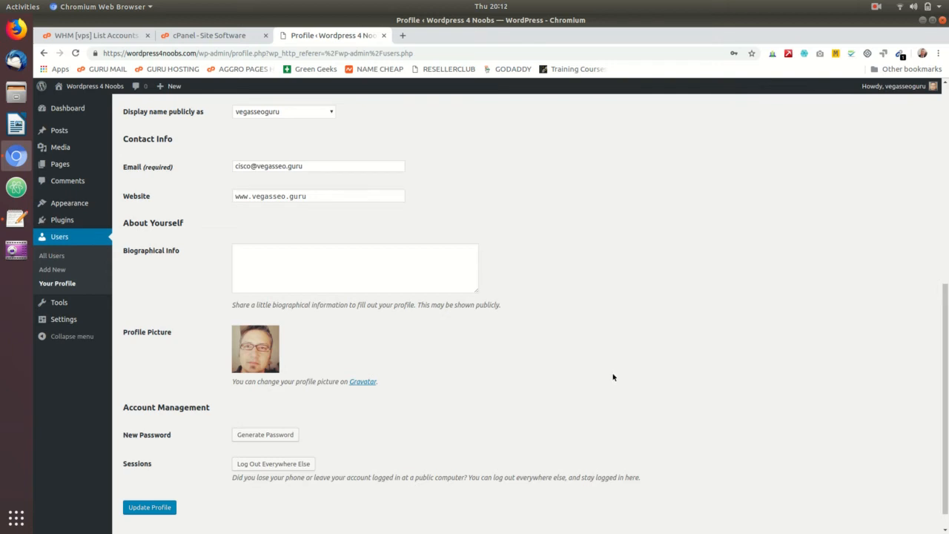
{"action": "left_click", "coordinate": [429, 255]}
{"action": "scroll", "coordinate": [638, 319], "scroll_direction": "down", "scroll_amount": 1}
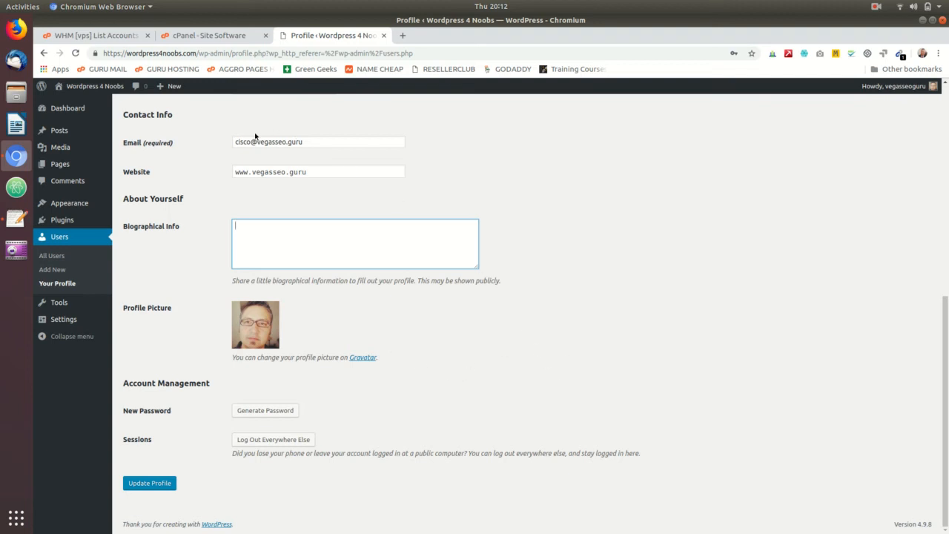
{"action": "left_click", "coordinate": [236, 142]}
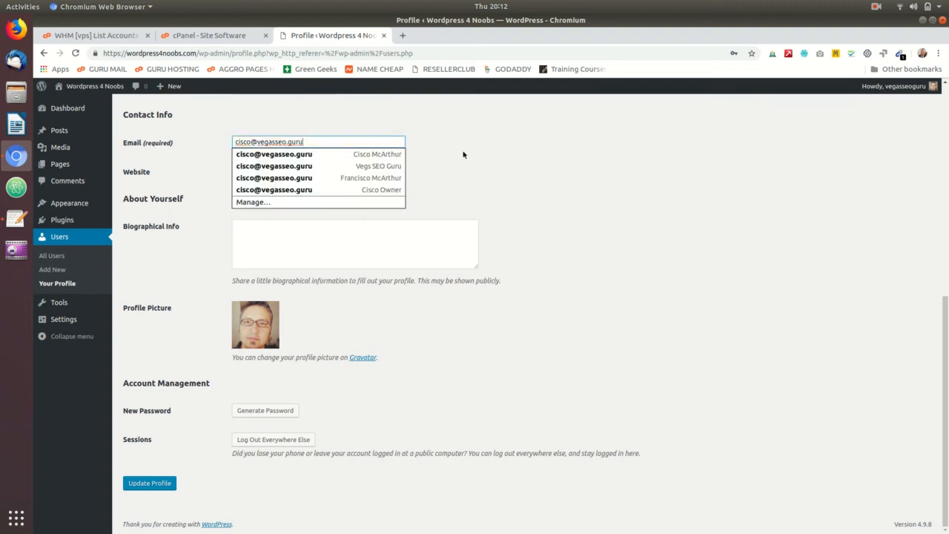
{"action": "left_click", "coordinate": [544, 201]}
{"action": "left_click", "coordinate": [306, 141]}
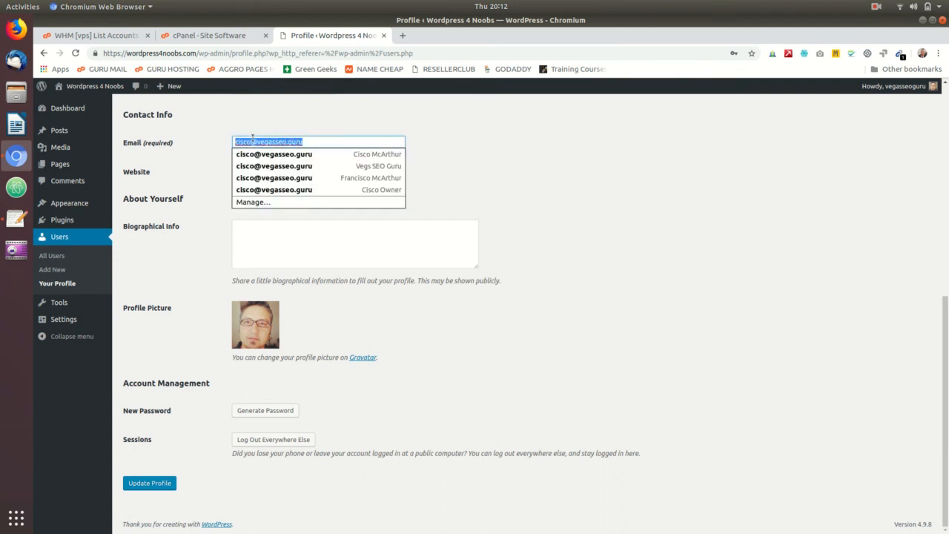
{"action": "left_click", "coordinate": [584, 230]}
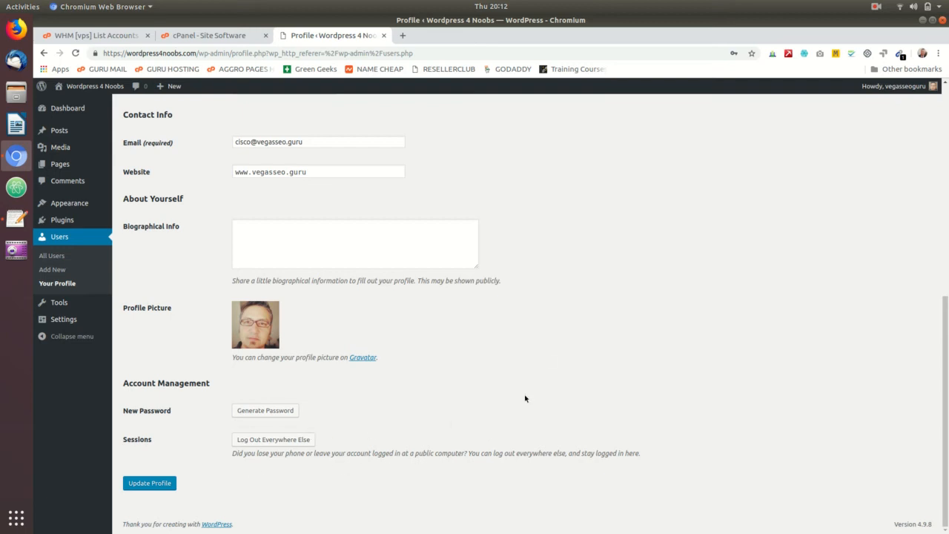
{"action": "left_click", "coordinate": [169, 483]}
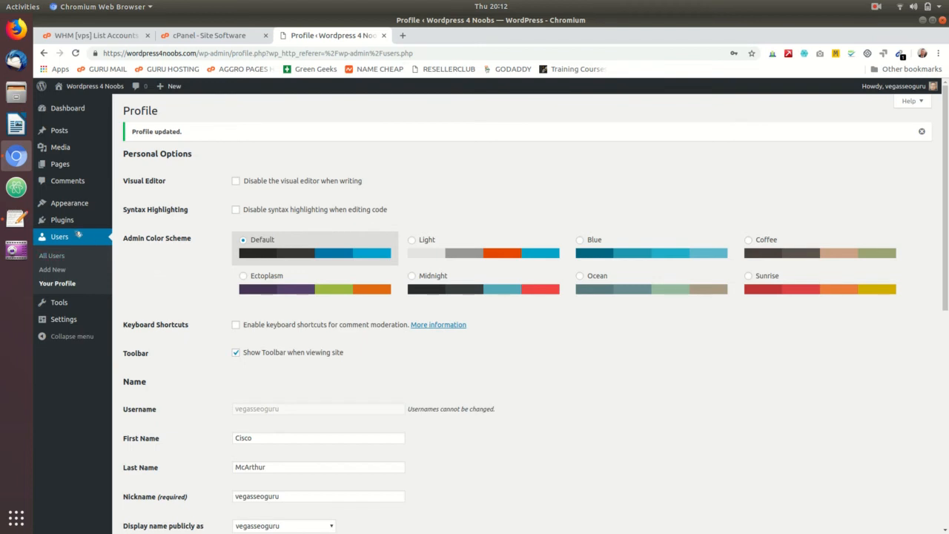
- Move the default "Hello world!" post to the trash with a bulk action in the posts list
{"action": "mouse_move", "coordinate": [66, 208]}
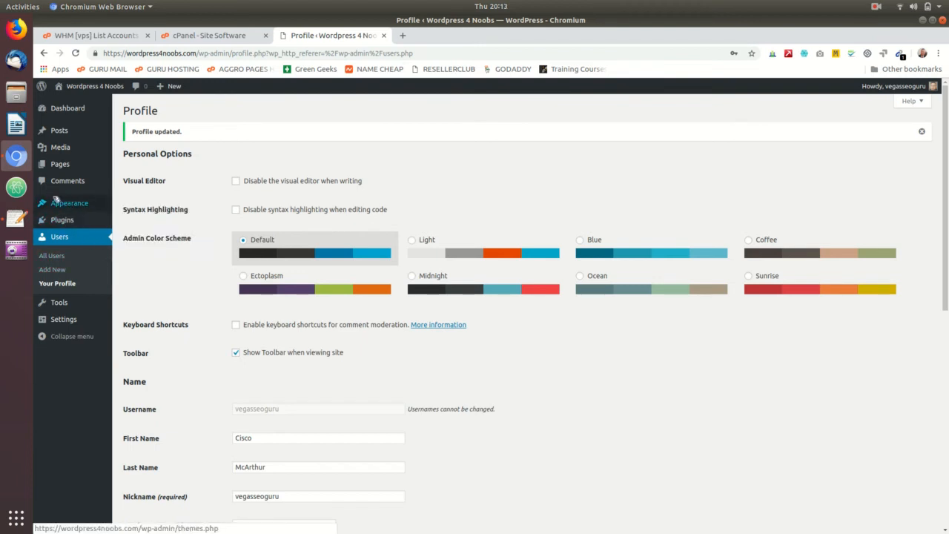
{"action": "left_click", "coordinate": [60, 131]}
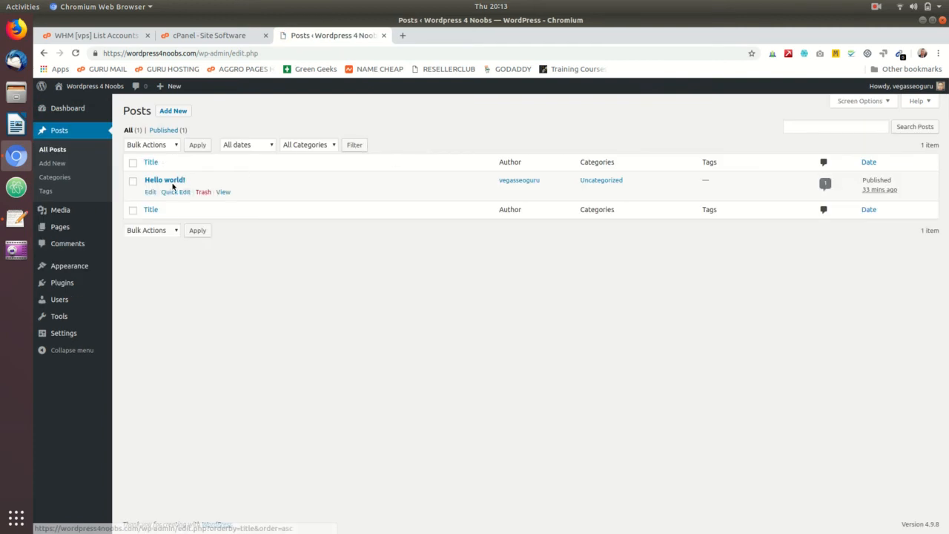
{"action": "left_click", "coordinate": [135, 182]}
{"action": "left_click", "coordinate": [158, 148]}
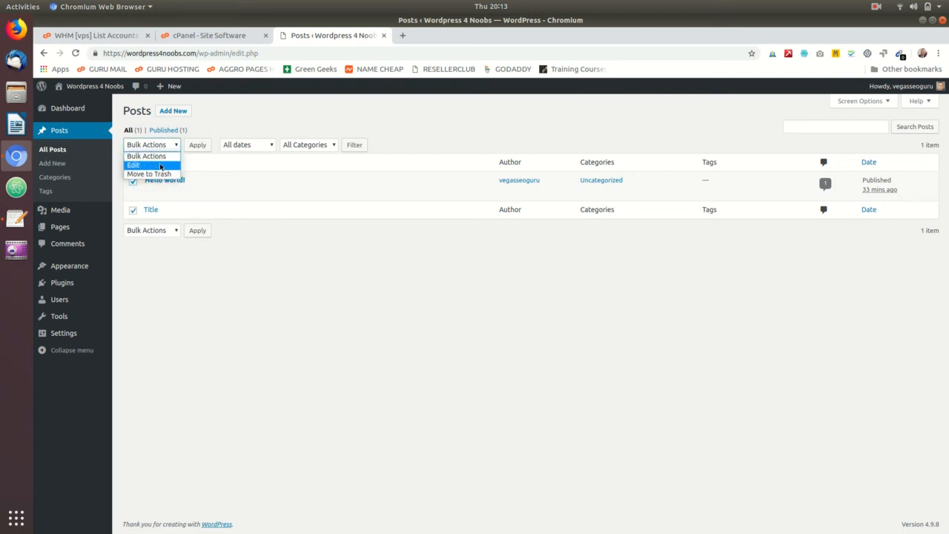
{"action": "left_click", "coordinate": [163, 165]}
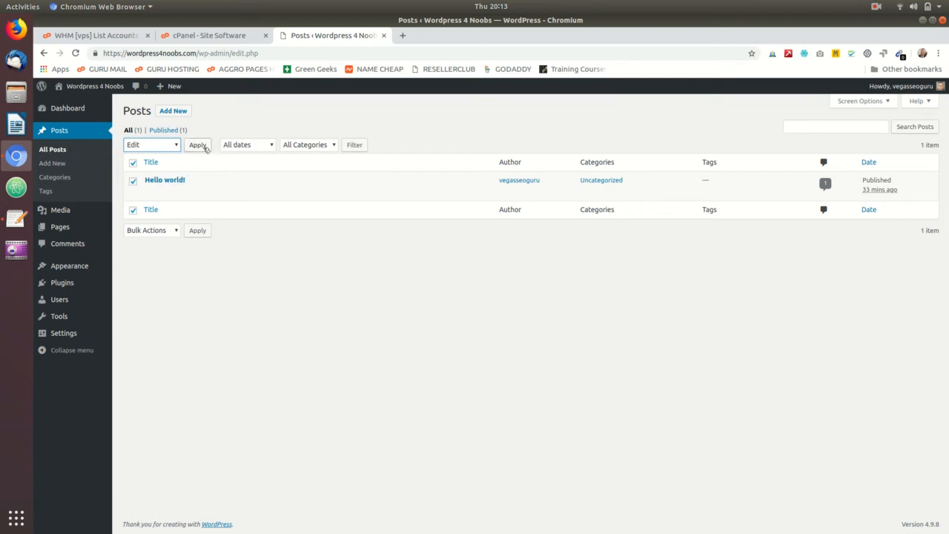
{"action": "left_click", "coordinate": [176, 145]}
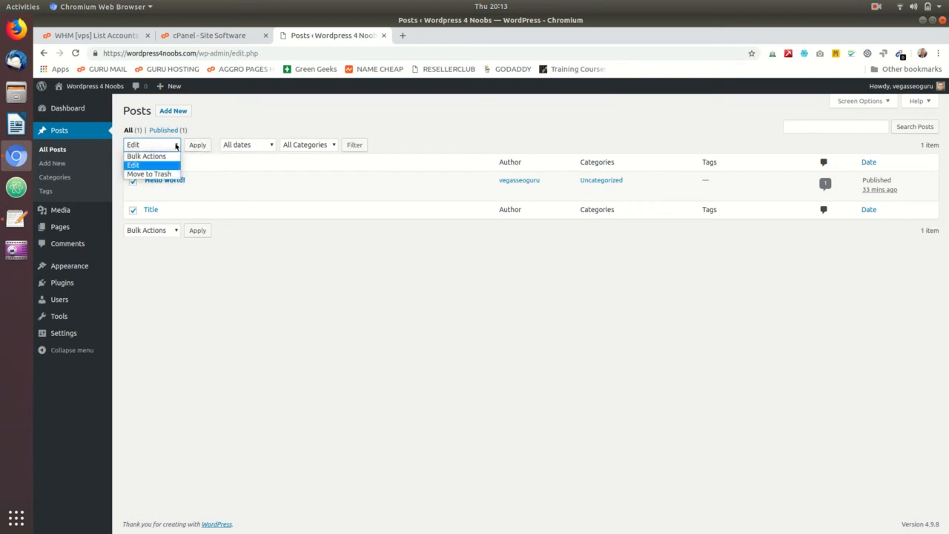
{"action": "left_click", "coordinate": [170, 174]}
{"action": "left_click", "coordinate": [197, 145]}
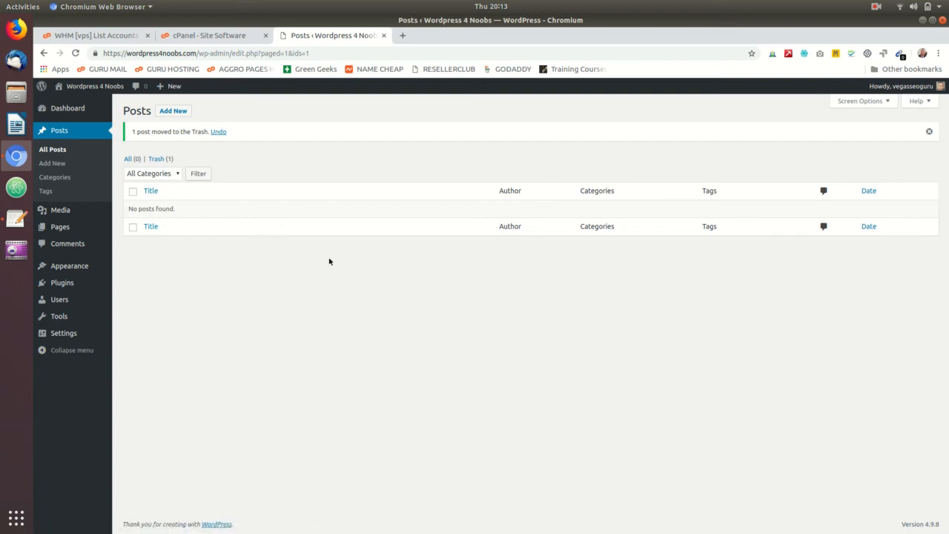
{"action": "right_click", "coordinate": [220, 264]}
{"action": "left_click", "coordinate": [186, 258]}
- Move the default "Sample Page" to the trash from the list of pages, keeping the Privacy Policy draft
{"action": "mouse_move", "coordinate": [66, 229]}
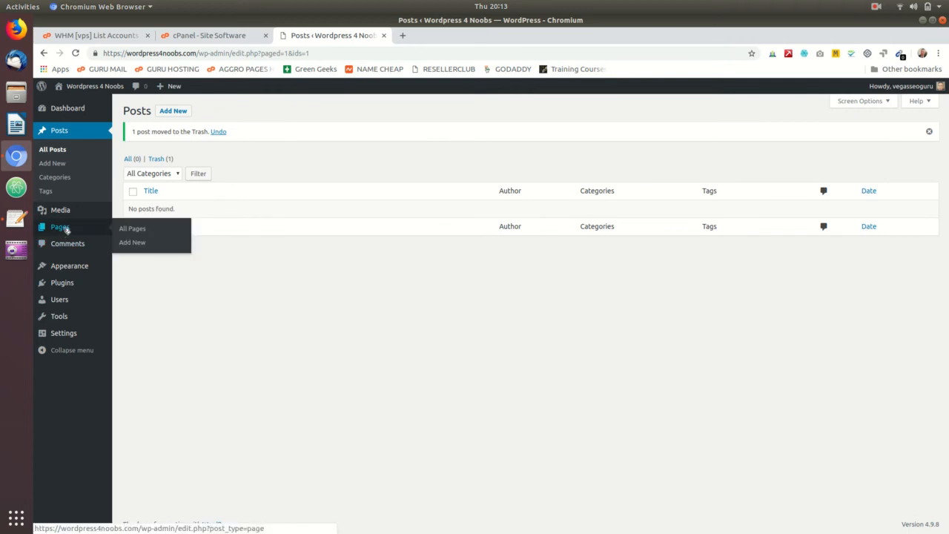
{"action": "left_click", "coordinate": [66, 230]}
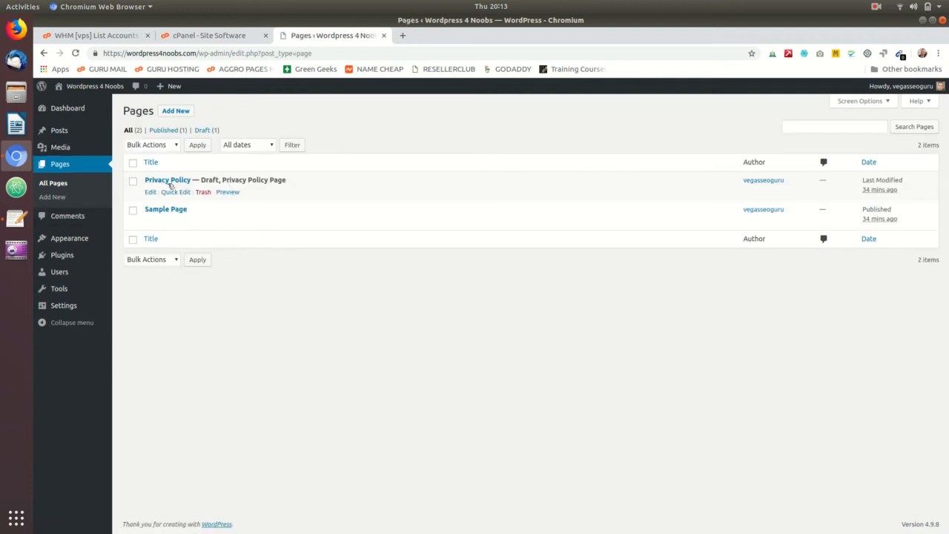
{"action": "mouse_move", "coordinate": [161, 222]}
{"action": "mouse_move", "coordinate": [202, 205]}
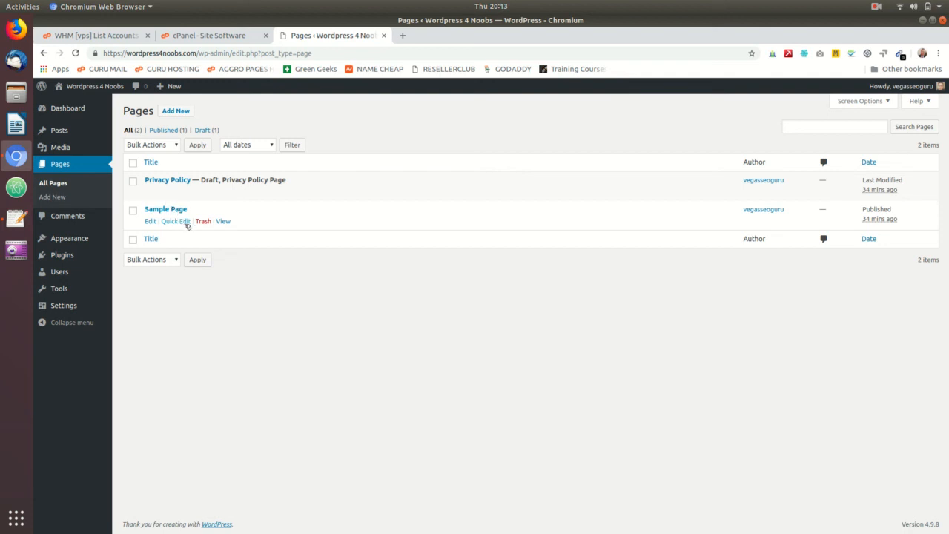
{"action": "left_click", "coordinate": [203, 221]}
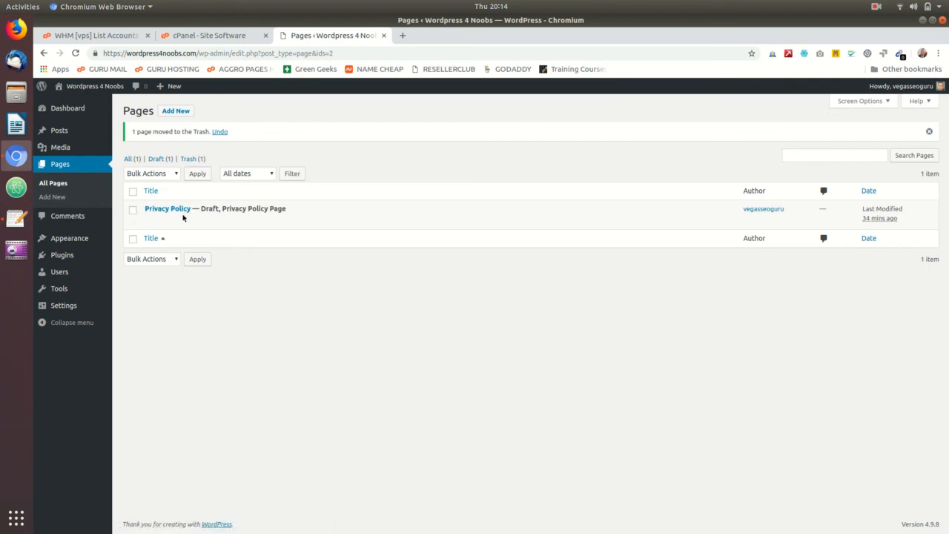
{"action": "right_click", "coordinate": [226, 299]}
{"action": "left_click", "coordinate": [215, 302]}
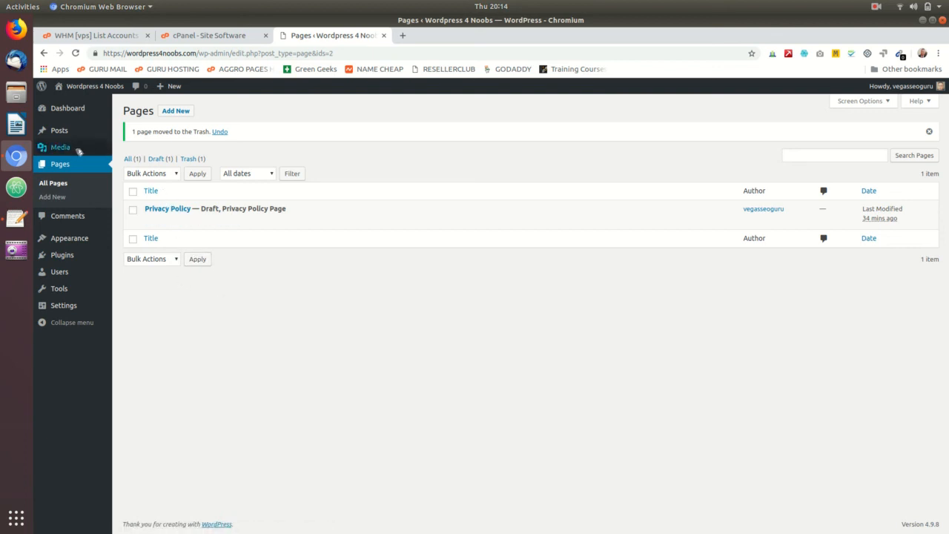
- Delete the Akismet Anti-Spam and Hello Dolly plugins together with their data from the installed plugins
{"action": "left_click", "coordinate": [64, 255]}
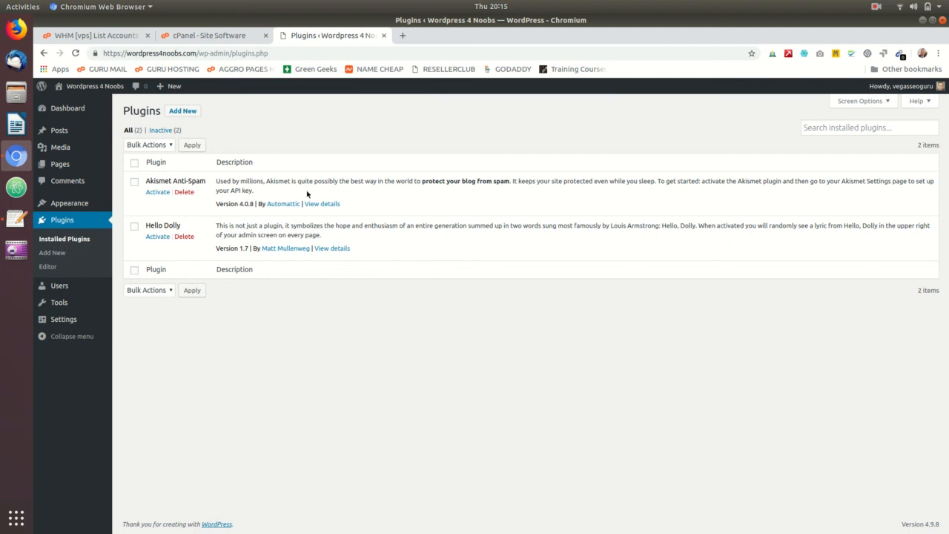
{"action": "left_click", "coordinate": [187, 192]}
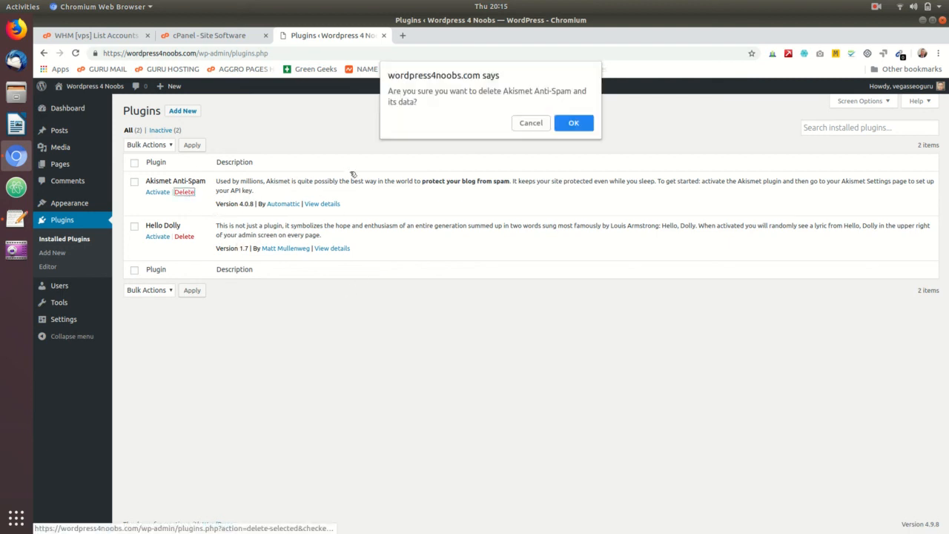
{"action": "left_click", "coordinate": [565, 124]}
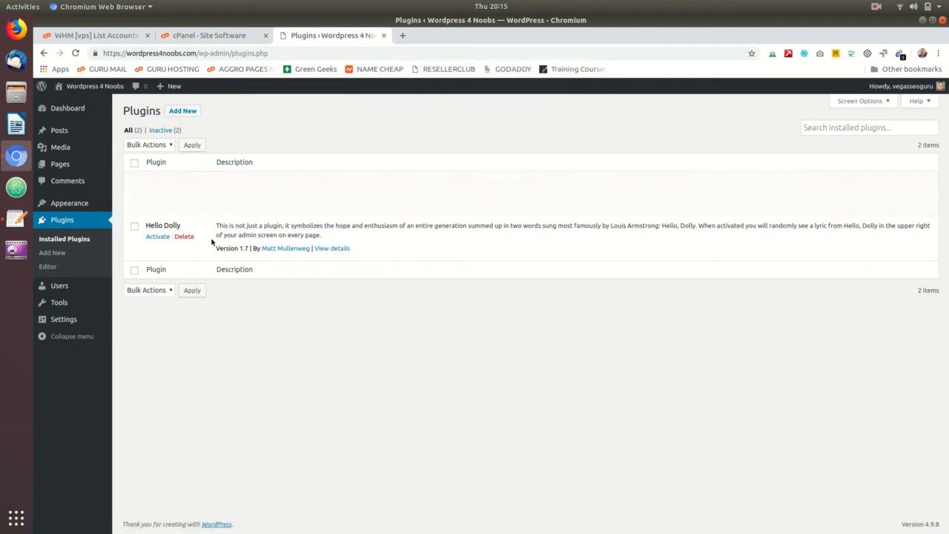
{"action": "left_click", "coordinate": [184, 211]}
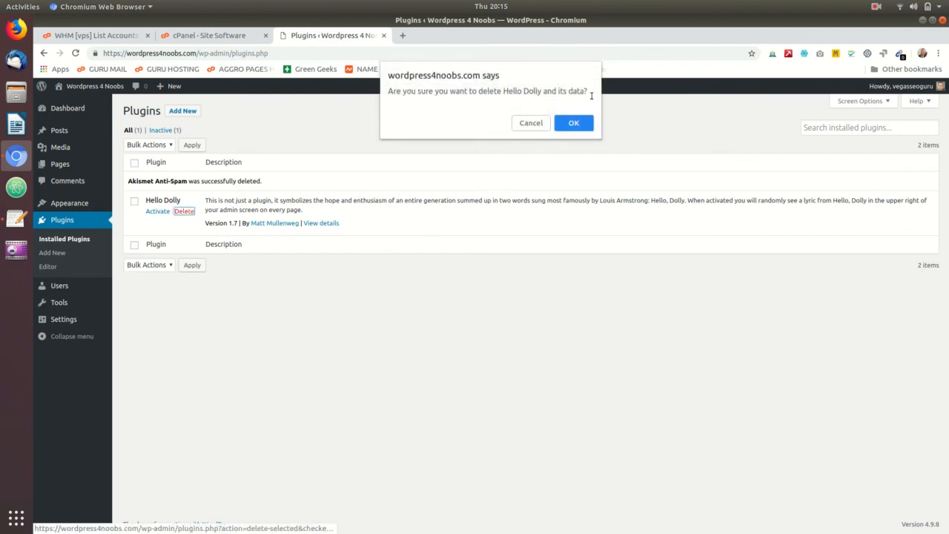
{"action": "left_click", "coordinate": [571, 123]}
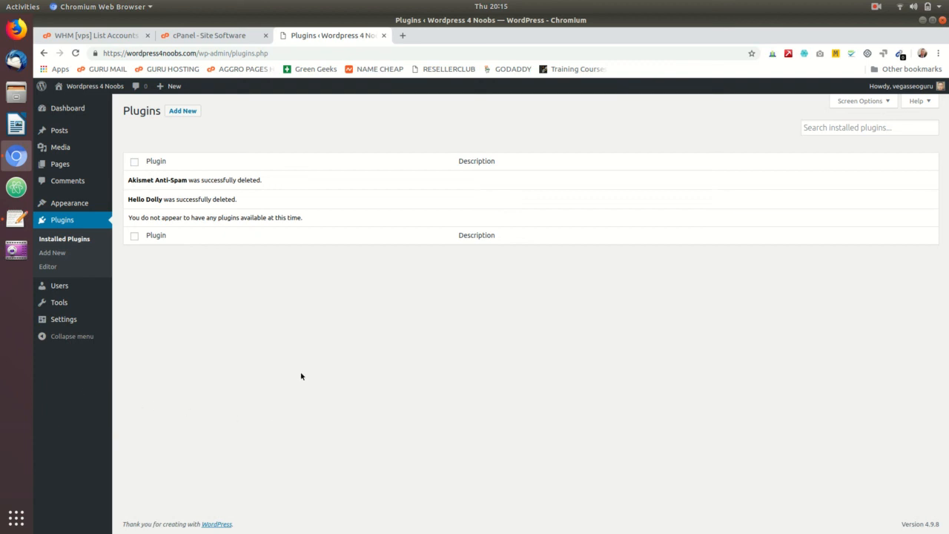
- Open the site's public front page in a separate browser tab and view it
{"action": "right_click", "coordinate": [95, 87]}
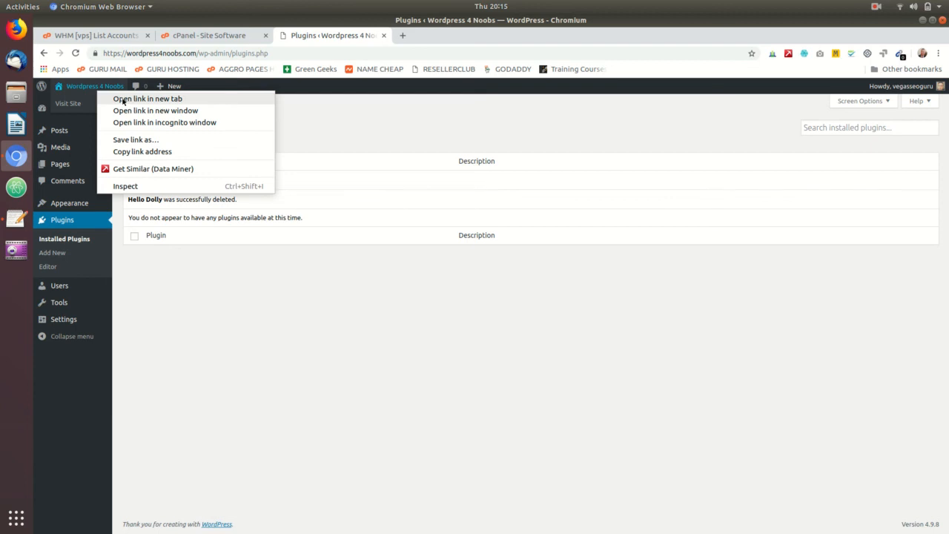
{"action": "left_click", "coordinate": [123, 100]}
{"action": "left_click", "coordinate": [451, 35]}
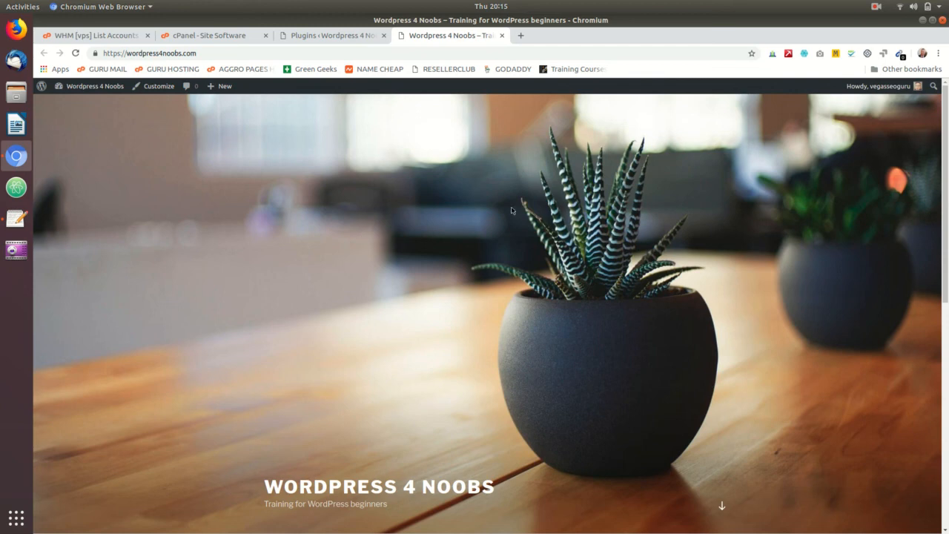
{"action": "left_click", "coordinate": [876, 7]}
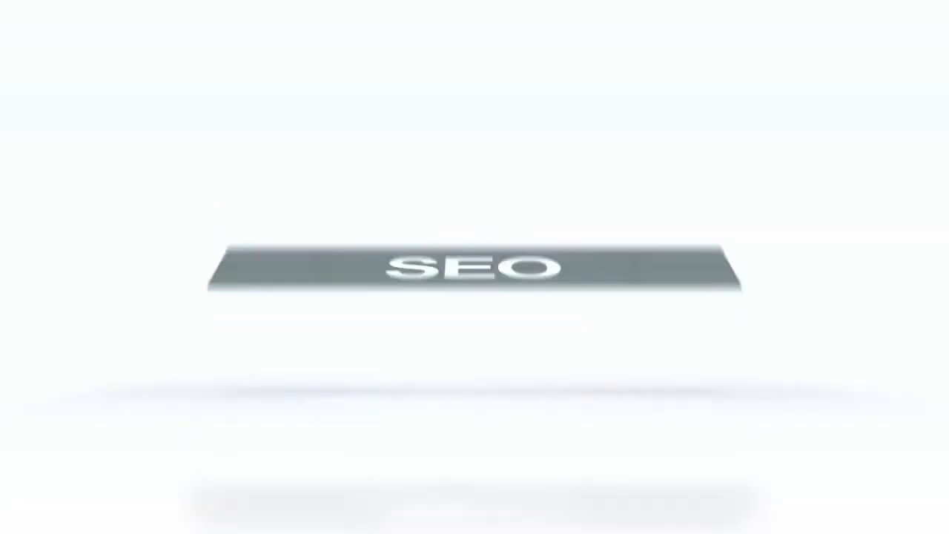